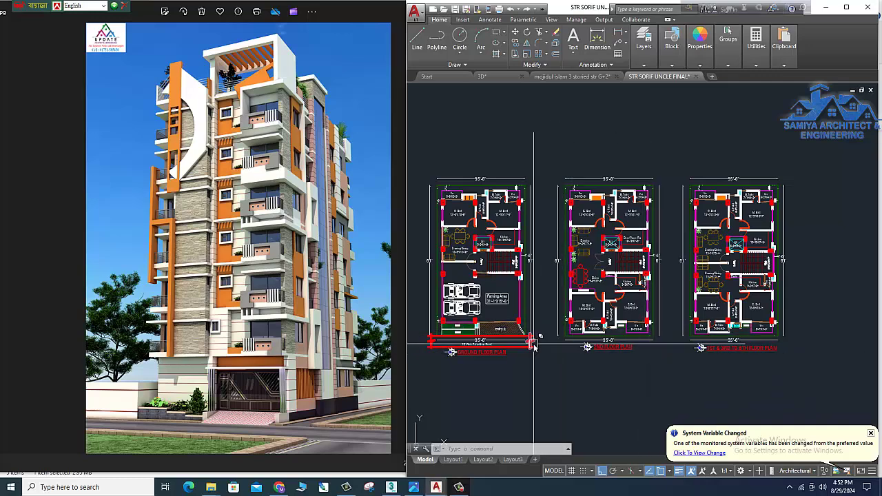
Pan and zoom in to centre the ground and 2nd floor plans.
{"action": "middle_click_drag", "start_coordinate": [535, 346], "coordinate": [549, 356]}
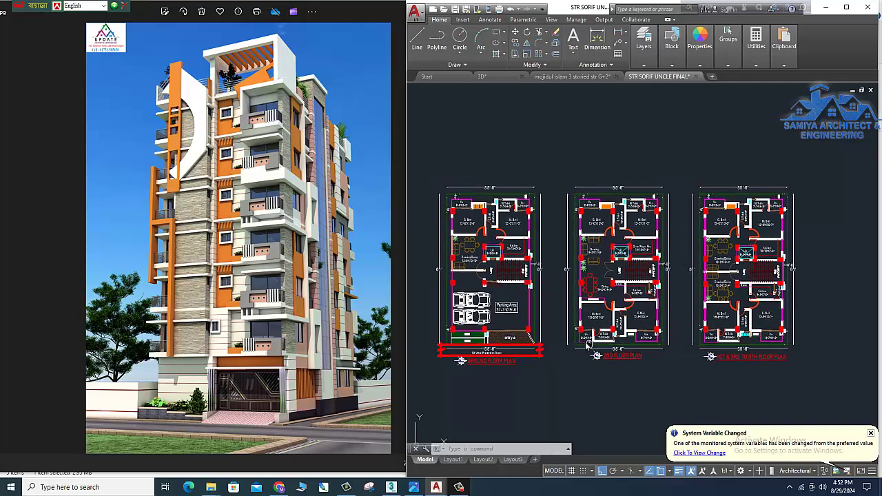
{"action": "middle_click_drag", "start_coordinate": [588, 344], "coordinate": [586, 335]}
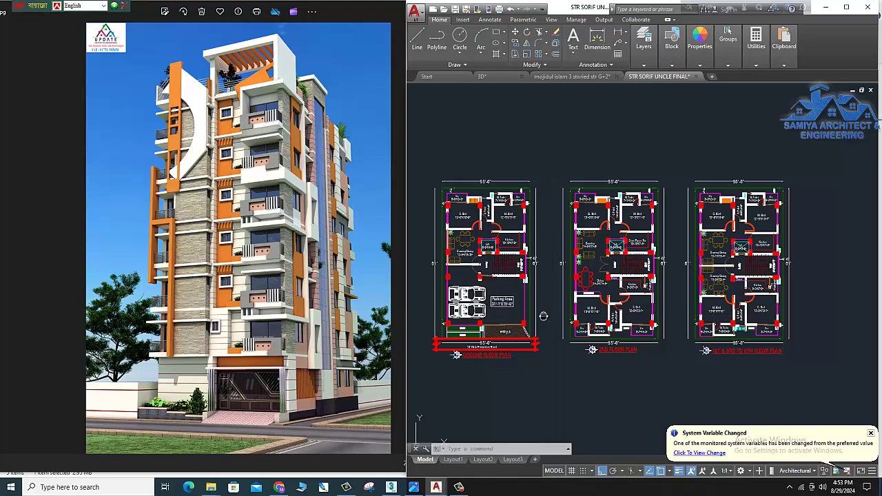
{"action": "middle_click_drag", "start_coordinate": [548, 314], "coordinate": [519, 282]}
{"action": "scroll", "coordinate": [524, 286], "scroll_direction": "up", "scroll_amount": 1}
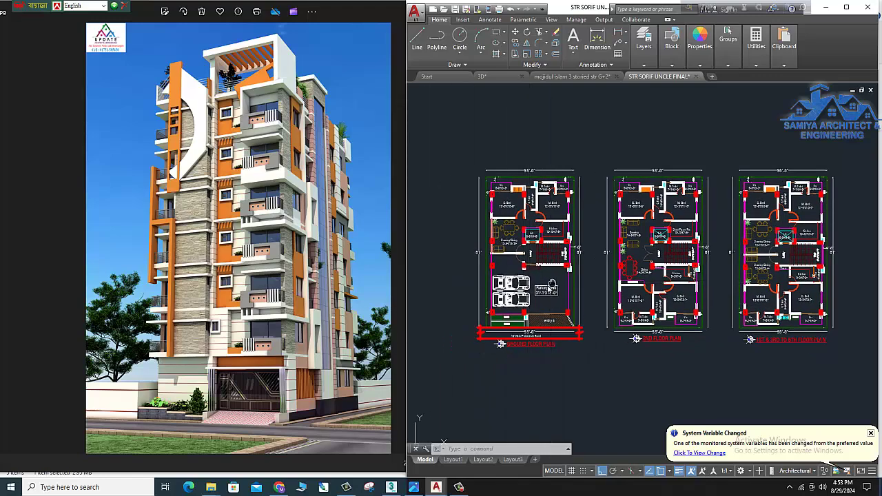
{"action": "scroll", "coordinate": [538, 289], "scroll_direction": "up", "scroll_amount": 1}
{"action": "scroll", "coordinate": [565, 297], "scroll_direction": "up", "scroll_amount": 2}
{"action": "scroll", "coordinate": [581, 300], "scroll_direction": "up", "scroll_amount": 1}
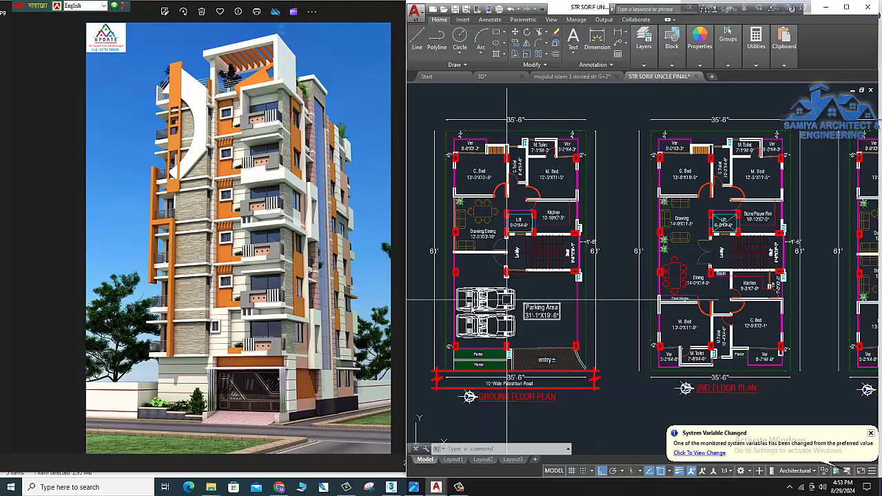
Enlarge the building render window, then return to the floor plans and re-adjust the zoom.
{"action": "left_click_drag", "start_coordinate": [408, 308], "coordinate": [513, 308]}
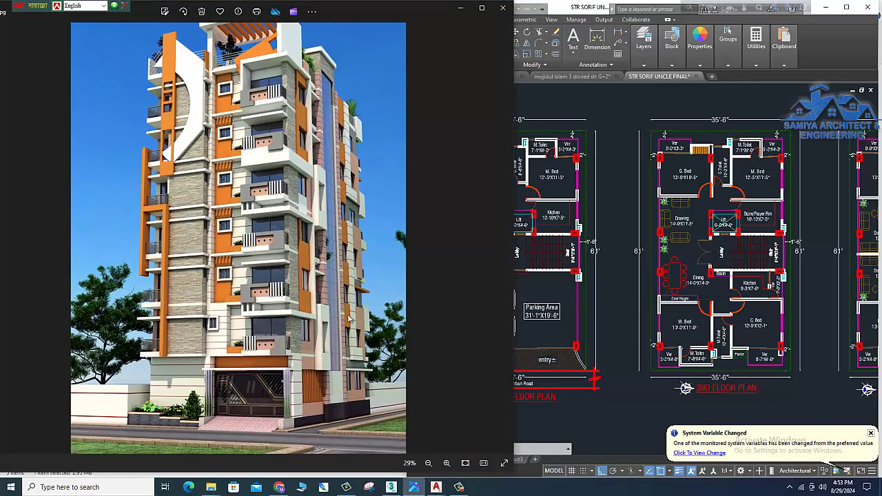
{"action": "left_click", "coordinate": [621, 296]}
{"action": "scroll", "coordinate": [620, 297], "scroll_direction": "down", "scroll_amount": 2}
{"action": "scroll", "coordinate": [634, 293], "scroll_direction": "up", "scroll_amount": 1}
{"action": "scroll", "coordinate": [641, 293], "scroll_direction": "up", "scroll_amount": 1}
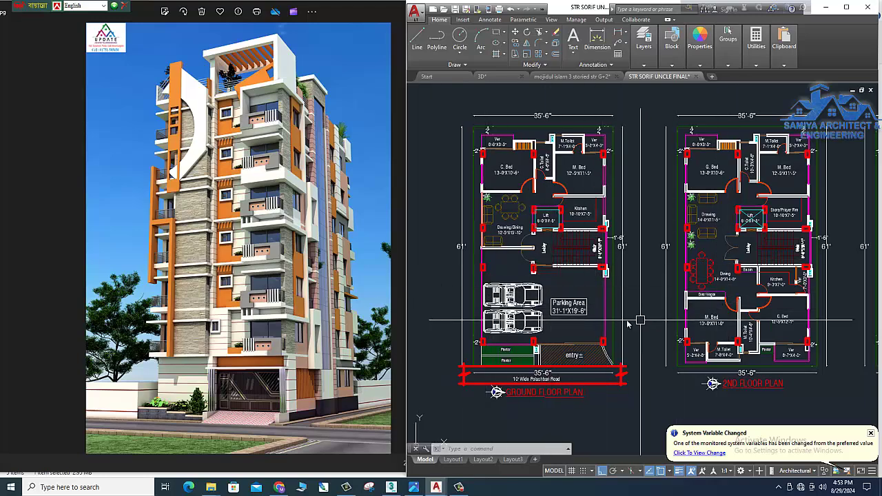
{"action": "middle_click_drag", "start_coordinate": [683, 314], "coordinate": [641, 304]}
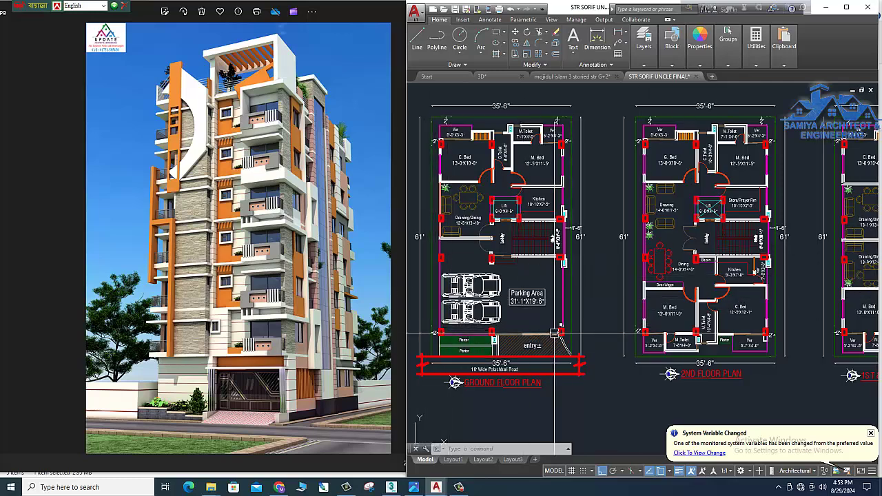
{"action": "middle_click_drag", "start_coordinate": [555, 332], "coordinate": [563, 332]}
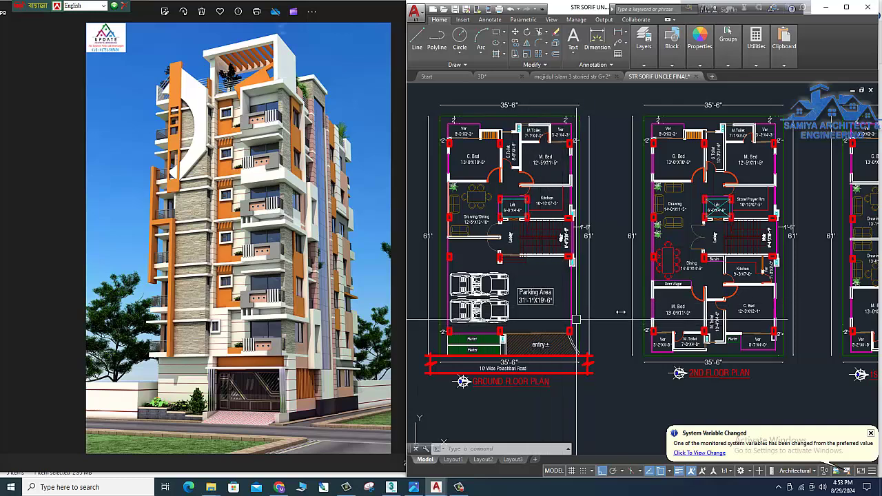
{"action": "middle_click_drag", "start_coordinate": [611, 310], "coordinate": [590, 304]}
{"action": "scroll", "coordinate": [591, 304], "scroll_direction": "down", "scroll_amount": 2}
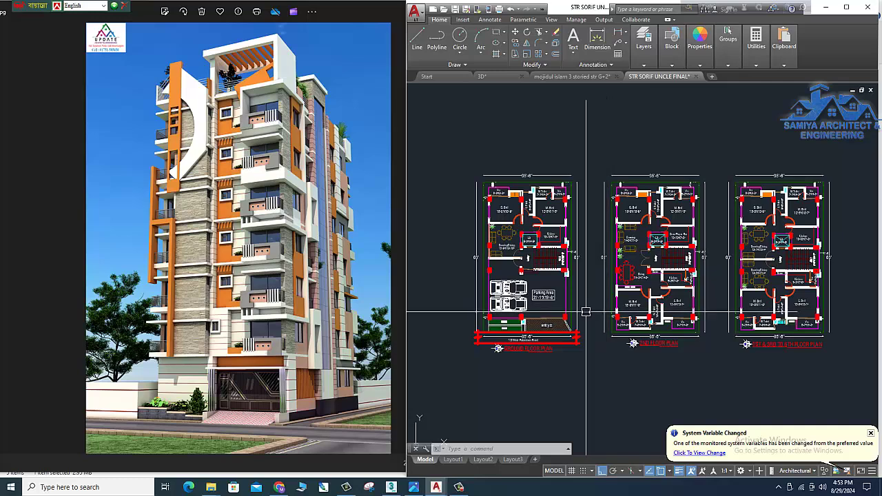
{"action": "scroll", "coordinate": [587, 310], "scroll_direction": "up", "scroll_amount": 2}
{"action": "scroll", "coordinate": [586, 312], "scroll_direction": "down", "scroll_amount": 2}
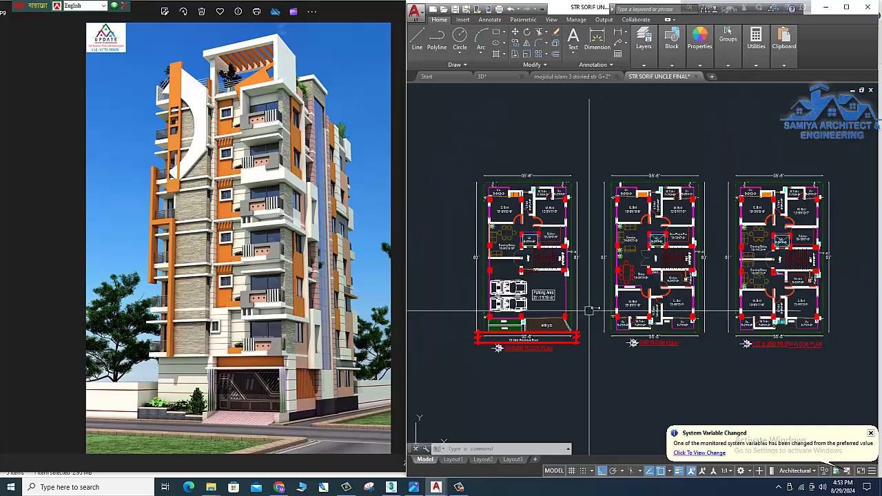
{"action": "middle_click_drag", "start_coordinate": [588, 310], "coordinate": [583, 313]}
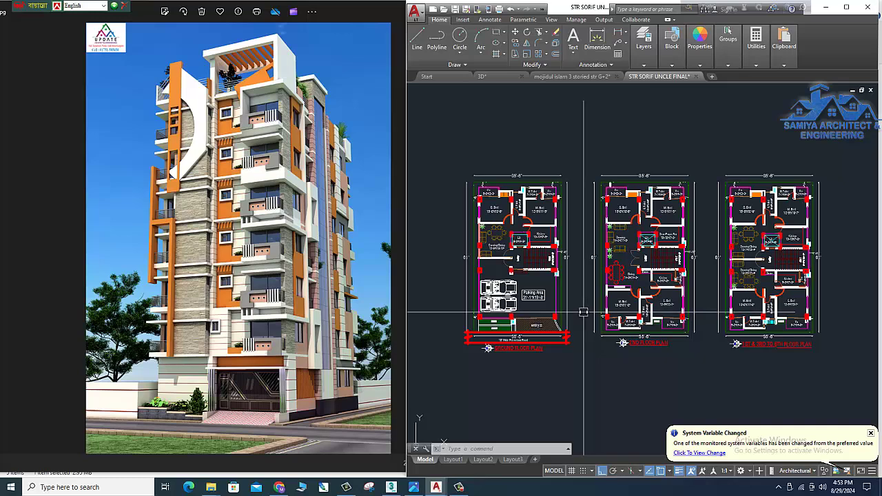
{"action": "scroll", "coordinate": [583, 313], "scroll_direction": "up", "scroll_amount": 2}
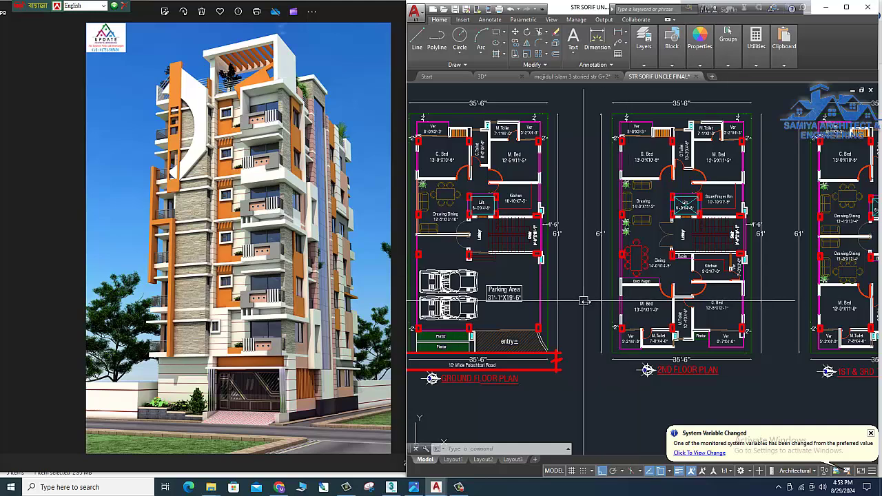
{"action": "scroll", "coordinate": [576, 300], "scroll_direction": "down", "scroll_amount": 2}
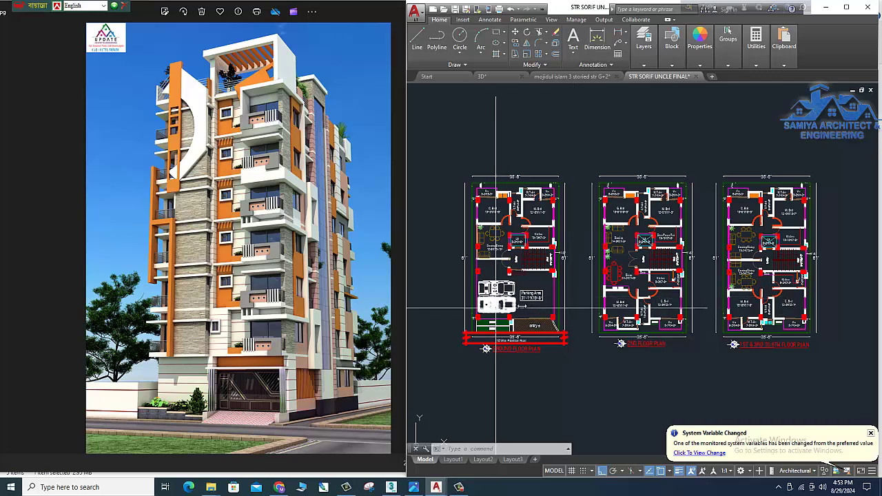
{"action": "scroll", "coordinate": [510, 302], "scroll_direction": "up", "scroll_amount": 2}
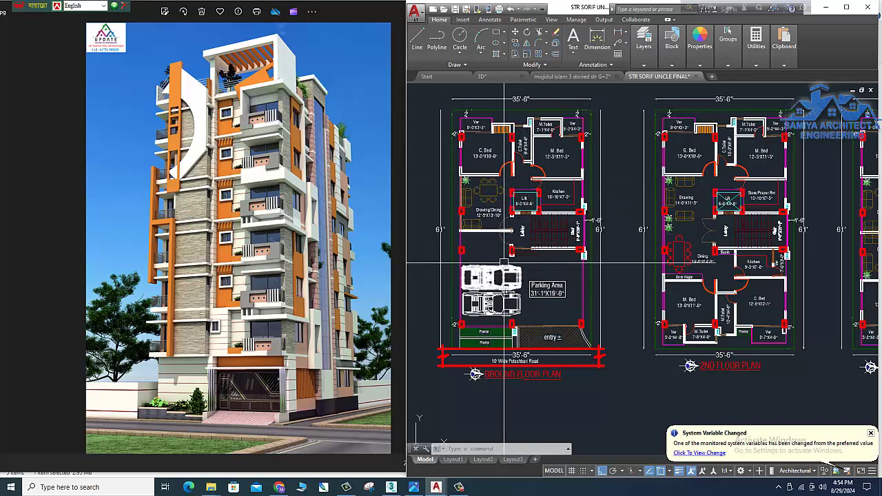
Zoom in on the ground floor's lift, lobby and stair core.
{"action": "scroll", "coordinate": [504, 263], "scroll_direction": "up", "scroll_amount": 1}
{"action": "scroll", "coordinate": [524, 275], "scroll_direction": "up", "scroll_amount": 1}
{"action": "scroll", "coordinate": [552, 295], "scroll_direction": "up", "scroll_amount": 1}
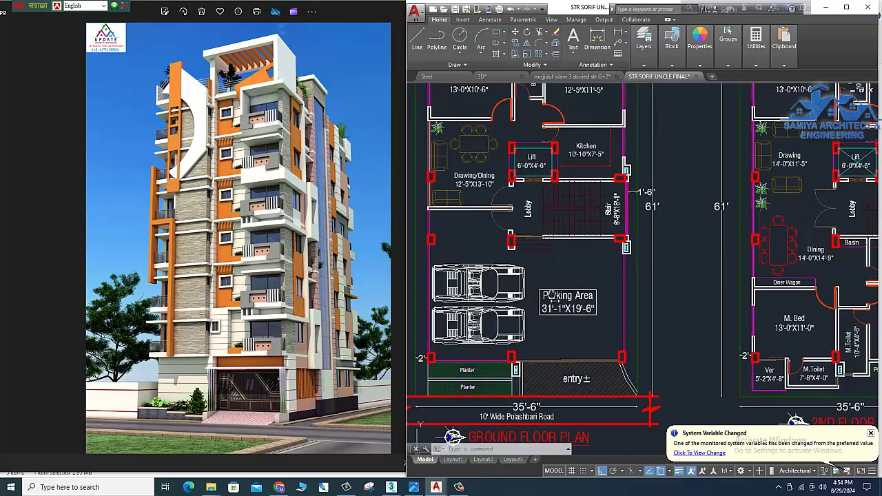
{"action": "scroll", "coordinate": [552, 295], "scroll_direction": "down", "scroll_amount": 1}
{"action": "scroll", "coordinate": [545, 289], "scroll_direction": "down", "scroll_amount": 2}
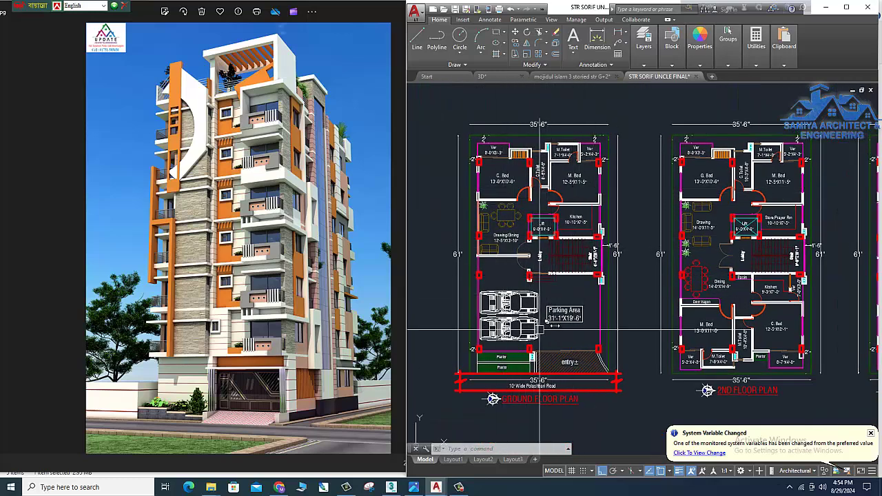
{"action": "scroll", "coordinate": [542, 308], "scroll_direction": "up", "scroll_amount": 1}
{"action": "scroll", "coordinate": [544, 262], "scroll_direction": "up", "scroll_amount": 1}
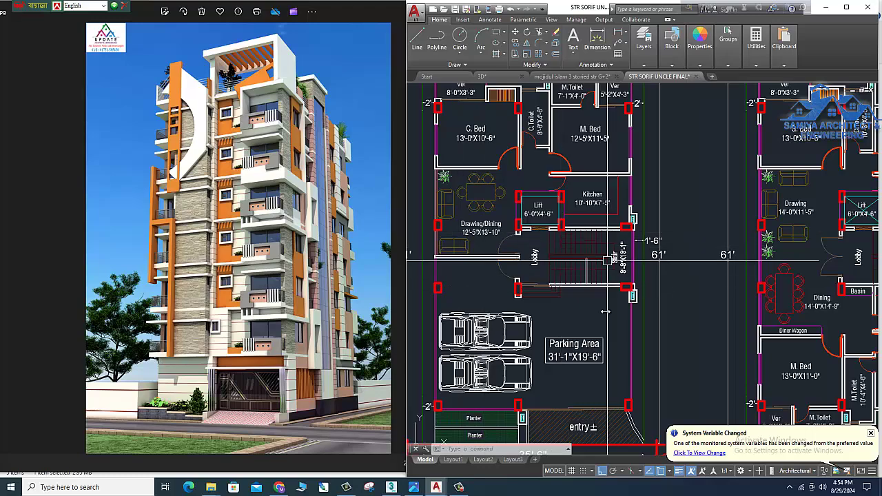
Pan the ground floor plan to bring the planter, entry and road labels into view.
{"action": "mouse_move", "coordinate": [562, 329]}
{"action": "middle_mouse_down"}
{"action": "mouse_move", "coordinate": [547, 319]}
{"action": "mouse_move", "coordinate": [592, 322]}
{"action": "middle_mouse_up"}
{"action": "scroll", "coordinate": [568, 298], "scroll_direction": "down", "scroll_amount": 1}
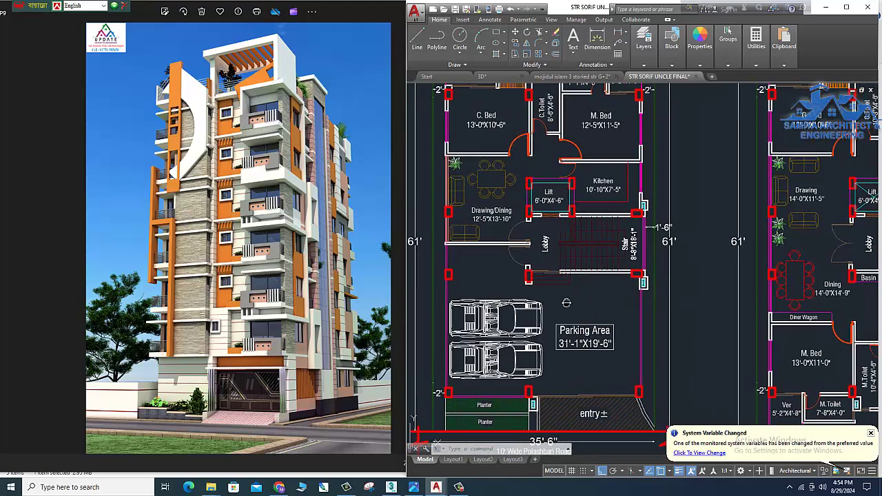
{"action": "scroll", "coordinate": [572, 301], "scroll_direction": "down", "scroll_amount": 1}
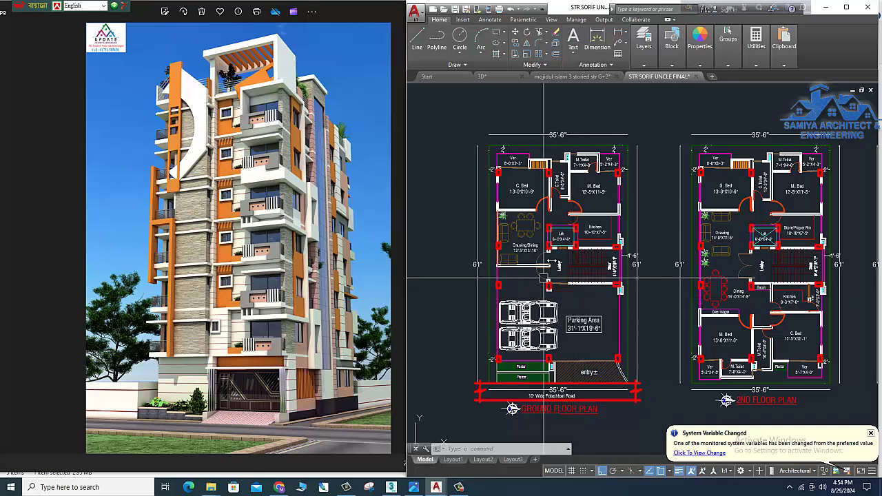
{"action": "scroll", "coordinate": [560, 263], "scroll_direction": "up", "scroll_amount": 2}
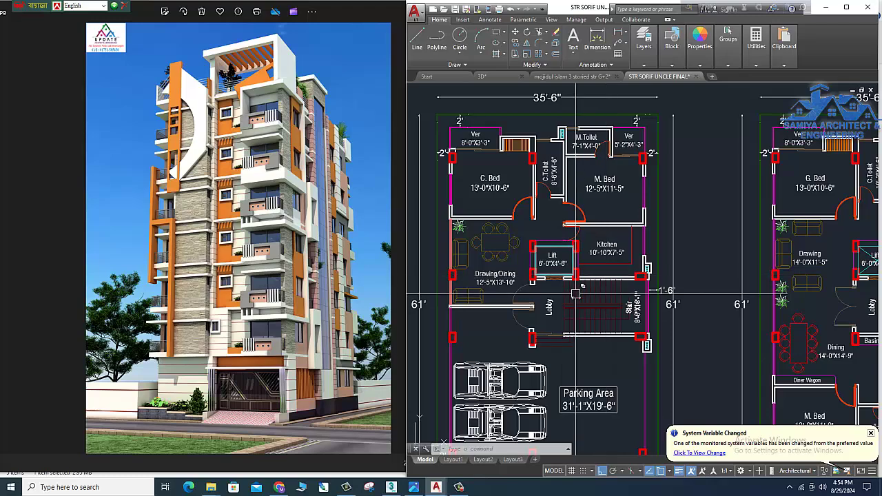
{"action": "mouse_move", "coordinate": [619, 342]}
{"action": "middle_mouse_down"}
{"action": "mouse_move", "coordinate": [549, 301]}
{"action": "mouse_move", "coordinate": [546, 310]}
{"action": "middle_mouse_up"}
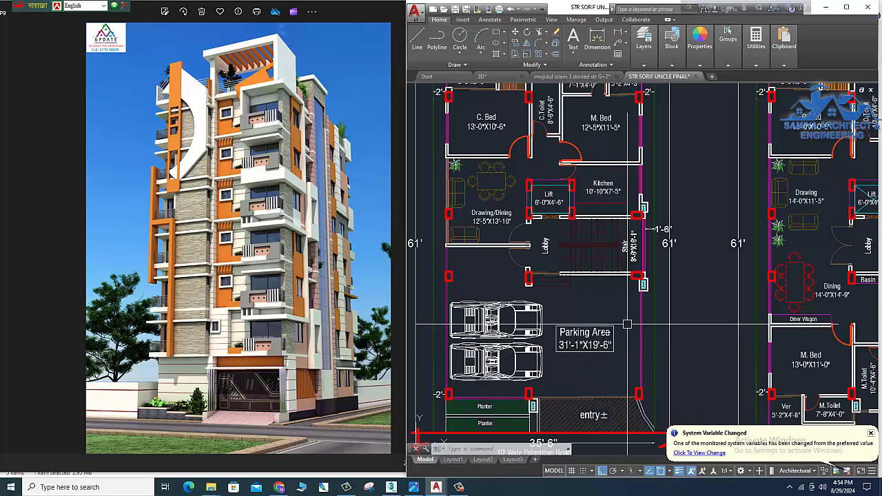
{"action": "middle_click_drag", "start_coordinate": [560, 317], "coordinate": [561, 337]}
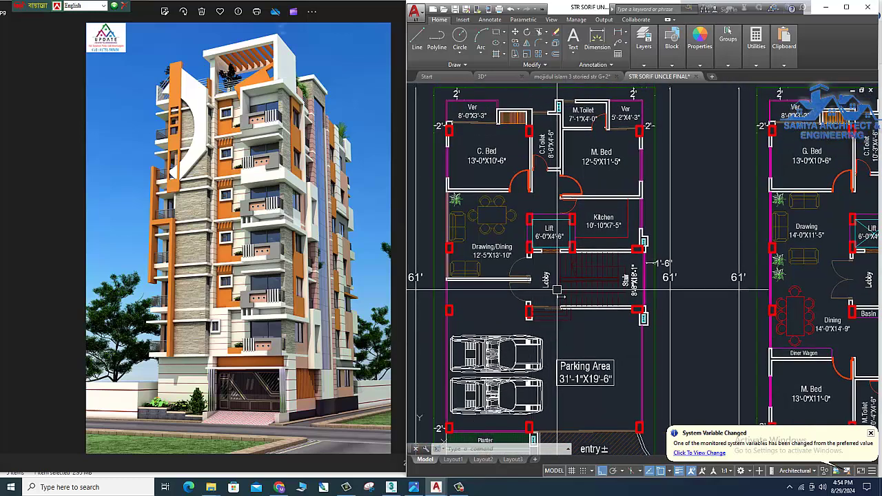
{"action": "mouse_move", "coordinate": [549, 297]}
{"action": "middle_mouse_down"}
{"action": "mouse_move", "coordinate": [564, 301]}
{"action": "mouse_move", "coordinate": [558, 285]}
{"action": "middle_mouse_up"}
{"action": "scroll", "coordinate": [564, 321], "scroll_direction": "up", "scroll_amount": 2}
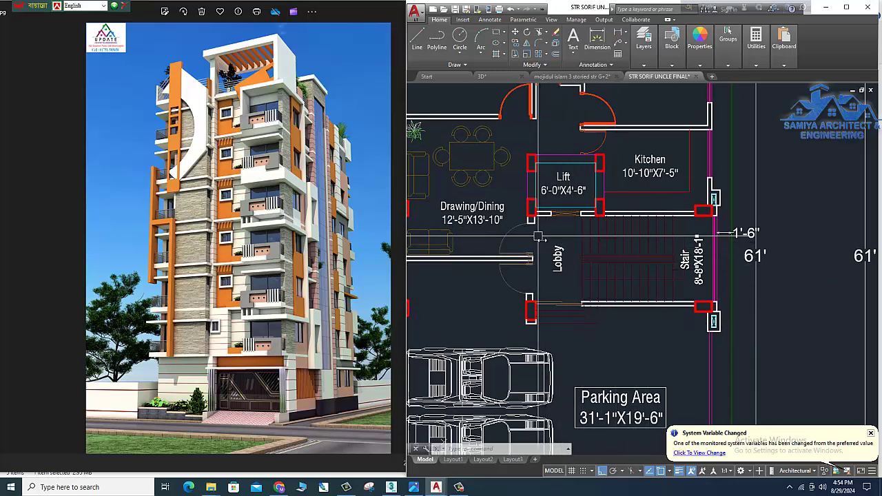
Zoom and pan around the ground floor Lobby and Stair area.
{"action": "scroll", "coordinate": [538, 236], "scroll_direction": "down", "scroll_amount": 2}
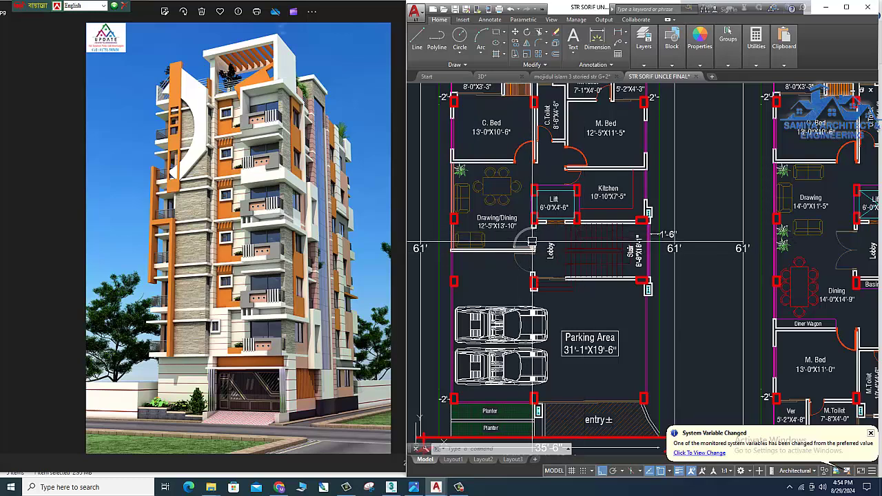
{"action": "scroll", "coordinate": [526, 235], "scroll_direction": "up", "scroll_amount": 3}
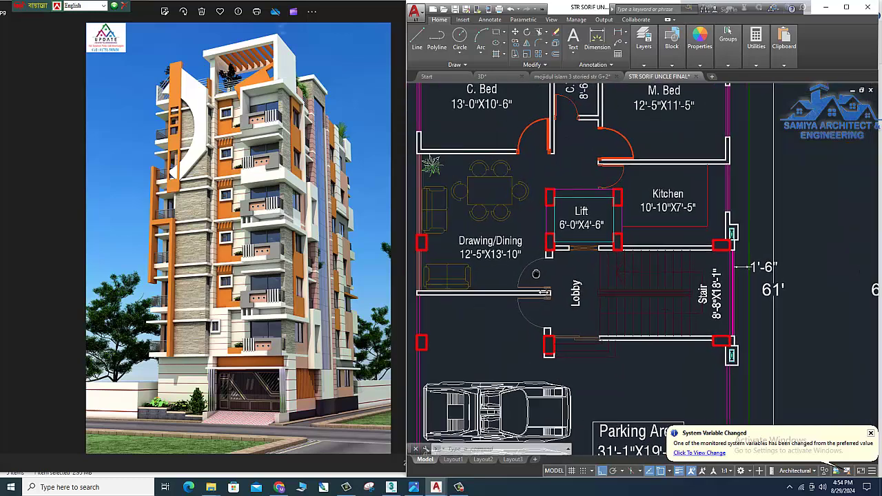
{"action": "scroll", "coordinate": [526, 279], "scroll_direction": "down", "scroll_amount": 3}
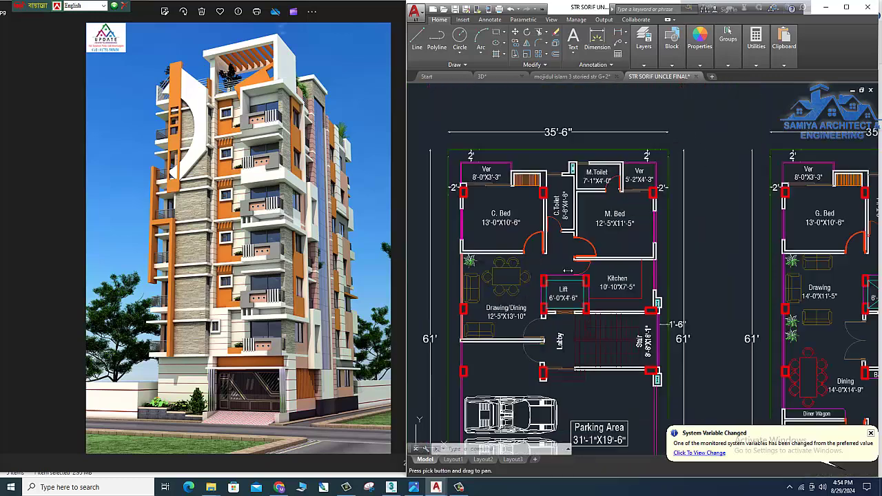
{"action": "scroll", "coordinate": [530, 268], "scroll_direction": "up", "scroll_amount": 1}
{"action": "scroll", "coordinate": [535, 258], "scroll_direction": "up", "scroll_amount": 2}
{"action": "middle_click_drag", "start_coordinate": [535, 258], "coordinate": [565, 264]}
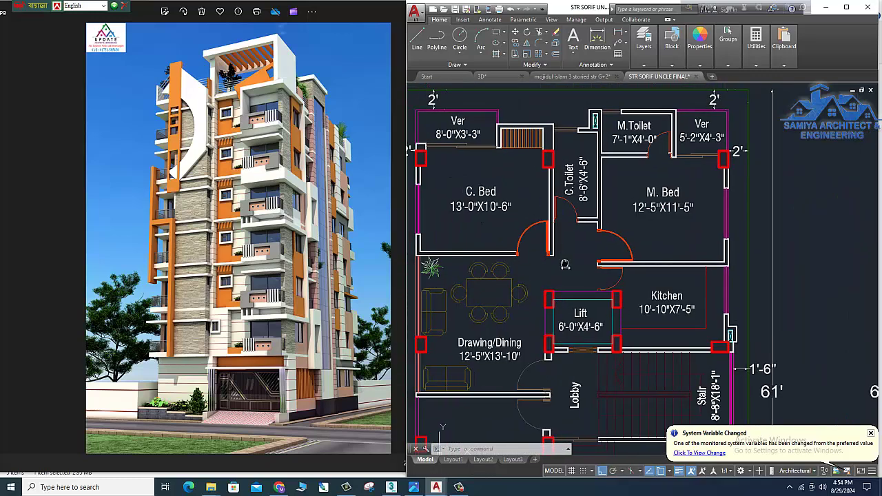
{"action": "middle_click_drag", "start_coordinate": [572, 296], "coordinate": [582, 293]}
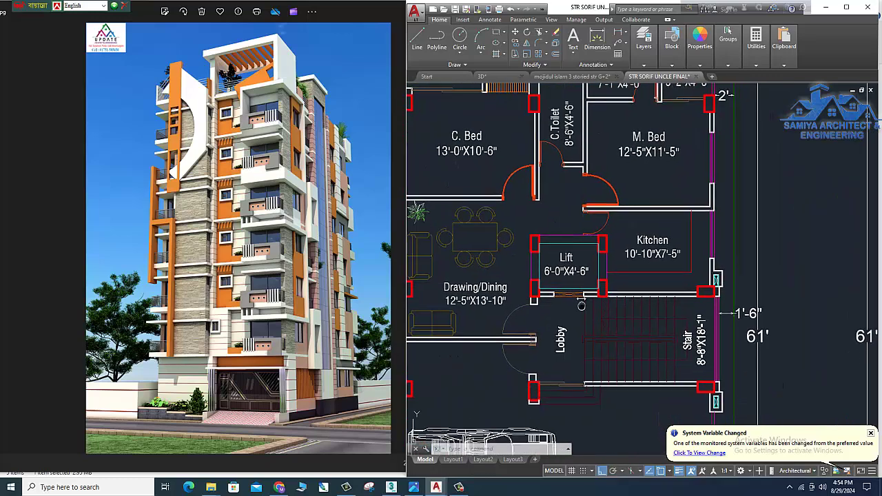
{"action": "scroll", "coordinate": [564, 301], "scroll_direction": "down", "scroll_amount": 2}
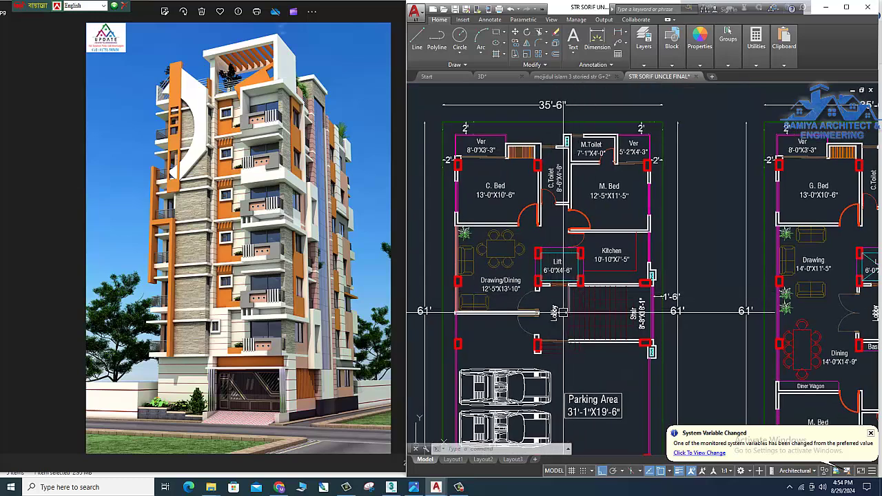
{"action": "middle_click_drag", "start_coordinate": [564, 311], "coordinate": [561, 297]}
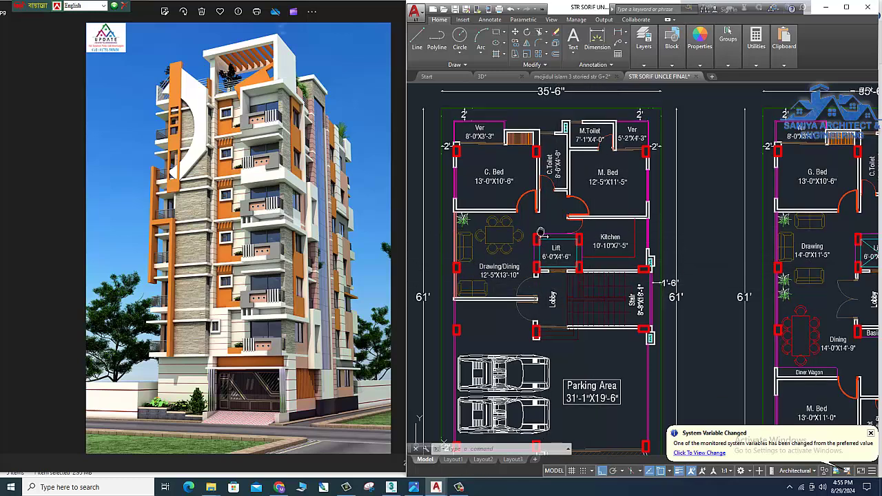
{"action": "scroll", "coordinate": [553, 297], "scroll_direction": "up", "scroll_amount": 1}
{"action": "scroll", "coordinate": [553, 297], "scroll_direction": "up", "scroll_amount": 2}
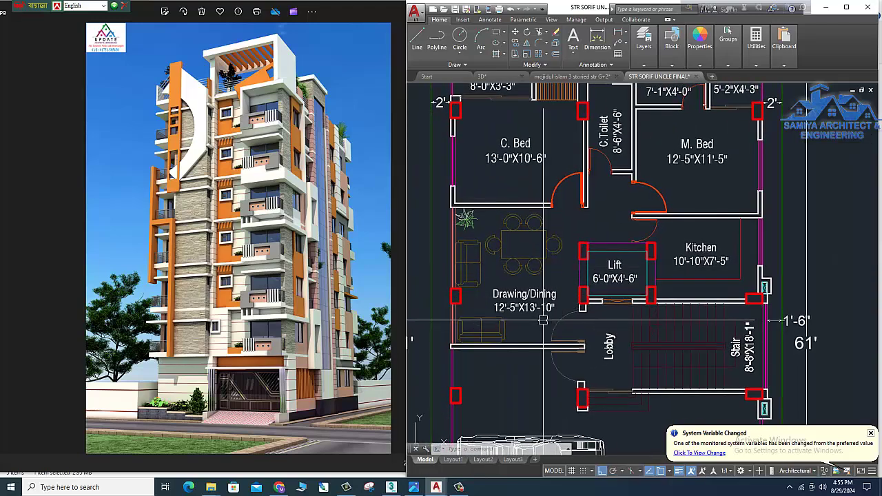
Zoom out to show the whole 35'-6" ground floor unit, its parking and the 2nd floor plan.
{"action": "middle_click_drag", "start_coordinate": [525, 309], "coordinate": [526, 319]}
{"action": "mouse_move", "coordinate": [522, 282]}
{"action": "middle_mouse_down"}
{"action": "mouse_move", "coordinate": [529, 278]}
{"action": "mouse_move", "coordinate": [496, 275]}
{"action": "middle_mouse_up"}
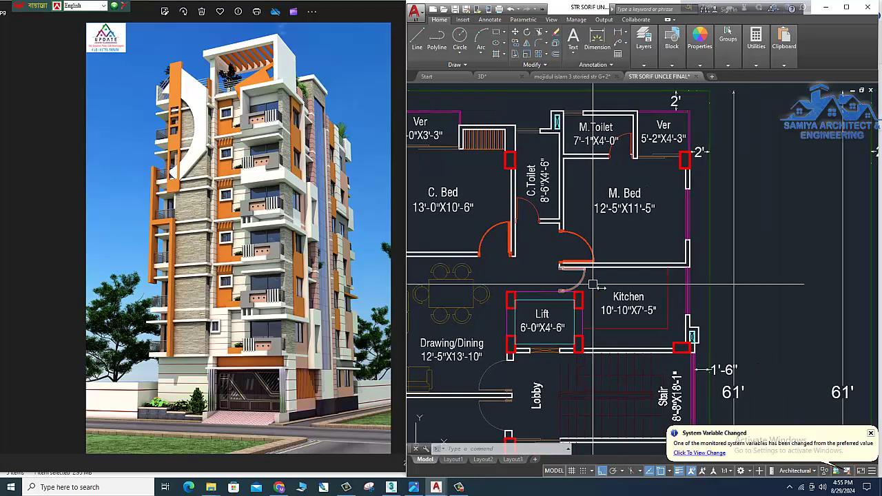
{"action": "mouse_move", "coordinate": [624, 292]}
{"action": "middle_mouse_down"}
{"action": "mouse_move", "coordinate": [601, 289]}
{"action": "mouse_move", "coordinate": [615, 287]}
{"action": "middle_mouse_up"}
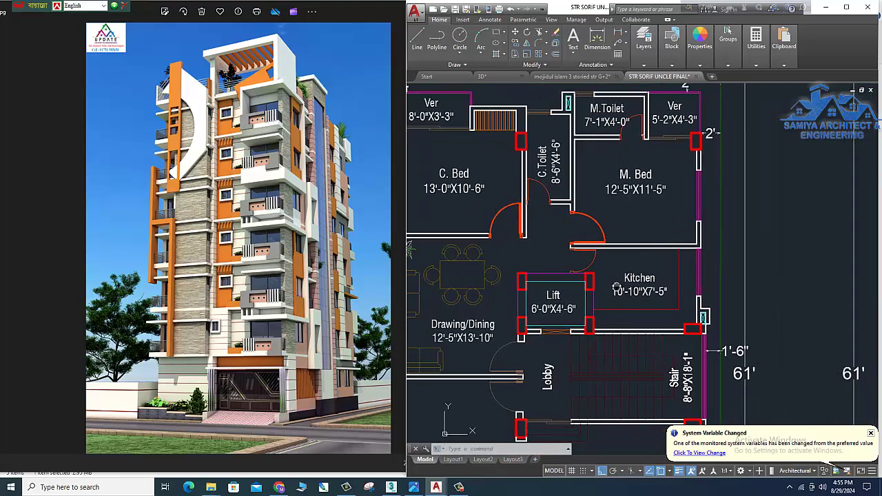
{"action": "scroll", "coordinate": [613, 274], "scroll_direction": "down", "scroll_amount": 3}
{"action": "middle_click_drag", "start_coordinate": [551, 244], "coordinate": [656, 259]}
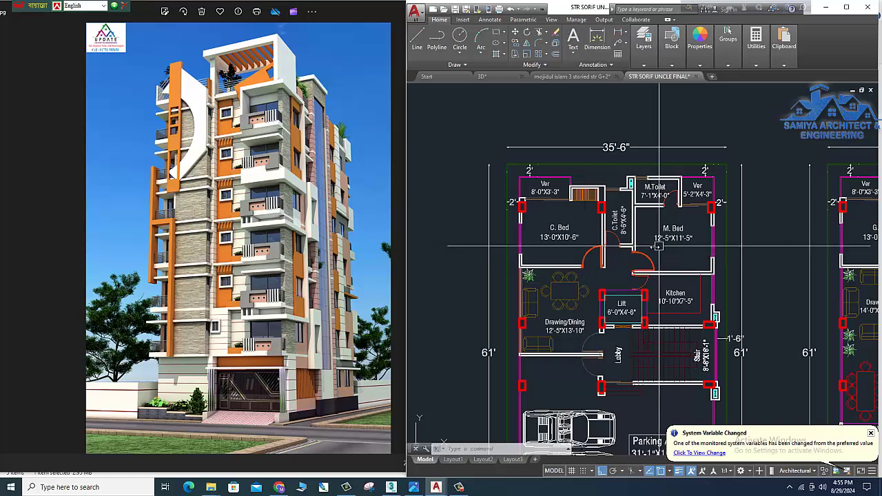
{"action": "mouse_move", "coordinate": [659, 245]}
{"action": "middle_mouse_down"}
{"action": "mouse_move", "coordinate": [627, 249]}
{"action": "mouse_move", "coordinate": [626, 261]}
{"action": "middle_mouse_up"}
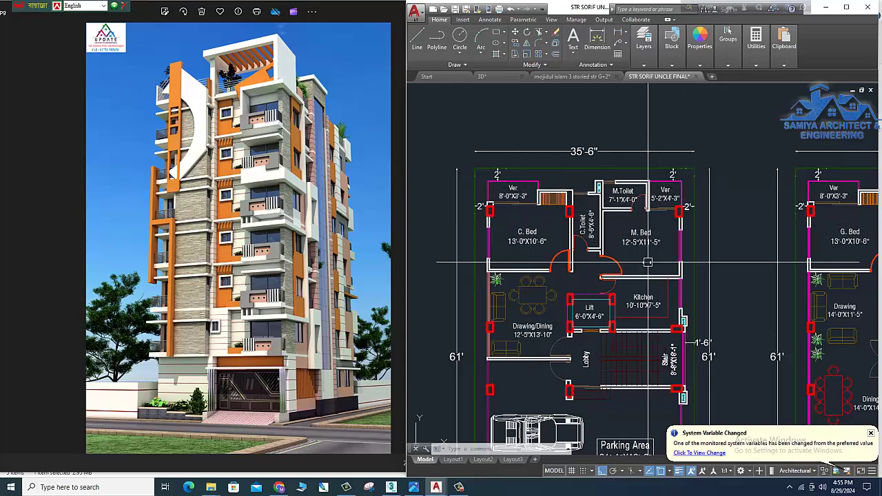
{"action": "middle_click_drag", "start_coordinate": [602, 255], "coordinate": [579, 195]}
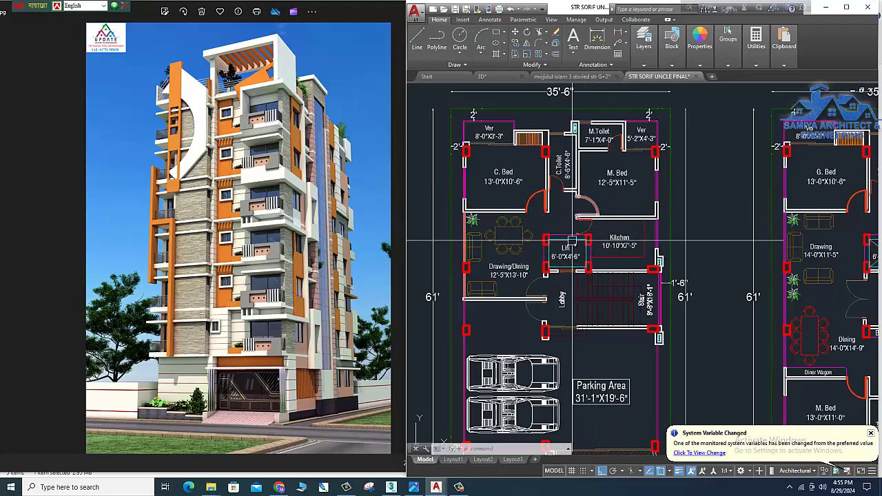
{"action": "scroll", "coordinate": [592, 252], "scroll_direction": "down", "scroll_amount": 1}
{"action": "scroll", "coordinate": [594, 255], "scroll_direction": "down", "scroll_amount": 1}
{"action": "middle_click_drag", "start_coordinate": [597, 260], "coordinate": [540, 244]}
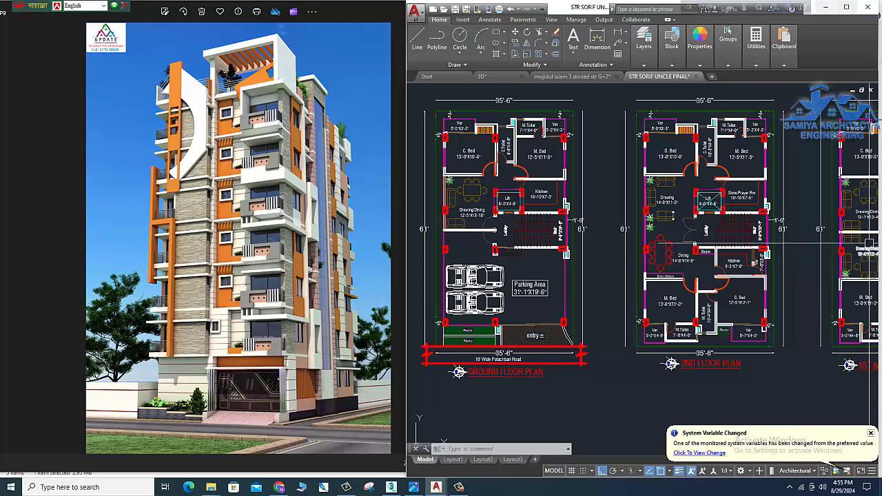
Pan right to frame the 2nd floor plan beside the 1st & 3rd to 6th floor plan.
{"action": "middle_click_drag", "start_coordinate": [636, 334], "coordinate": [569, 338]}
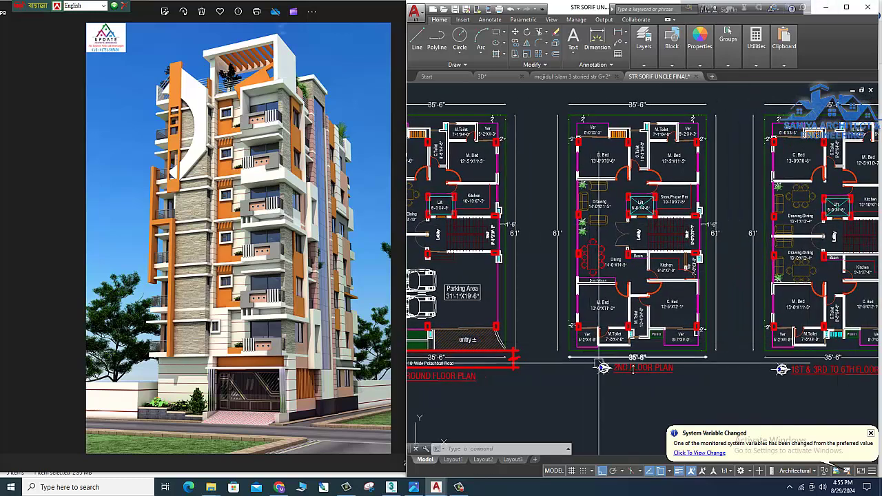
{"action": "middle_click_drag", "start_coordinate": [646, 370], "coordinate": [589, 376]}
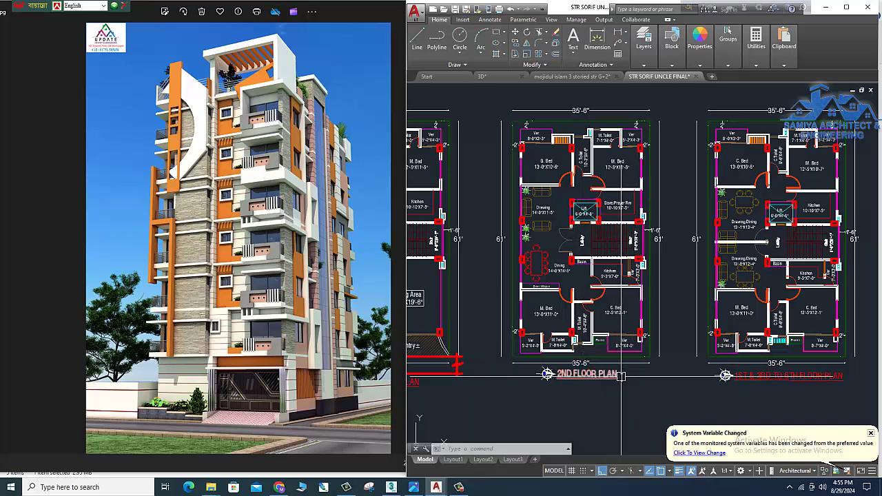
{"action": "middle_click_drag", "start_coordinate": [615, 384], "coordinate": [595, 396]}
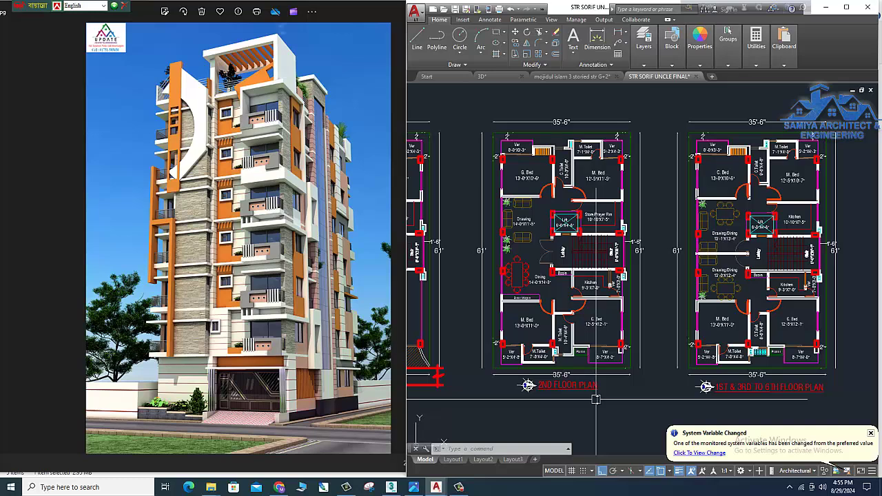
{"action": "middle_click_drag", "start_coordinate": [580, 403], "coordinate": [586, 398]}
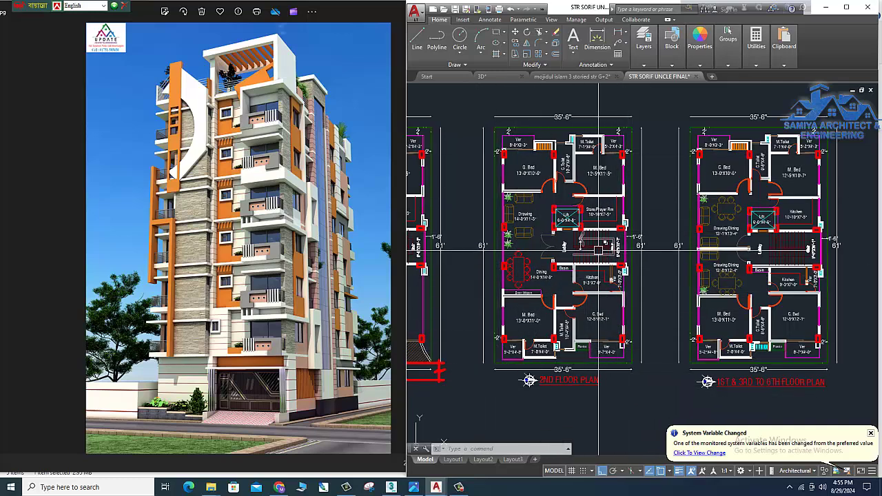
{"action": "scroll", "coordinate": [558, 293], "scroll_direction": "up", "scroll_amount": 2}
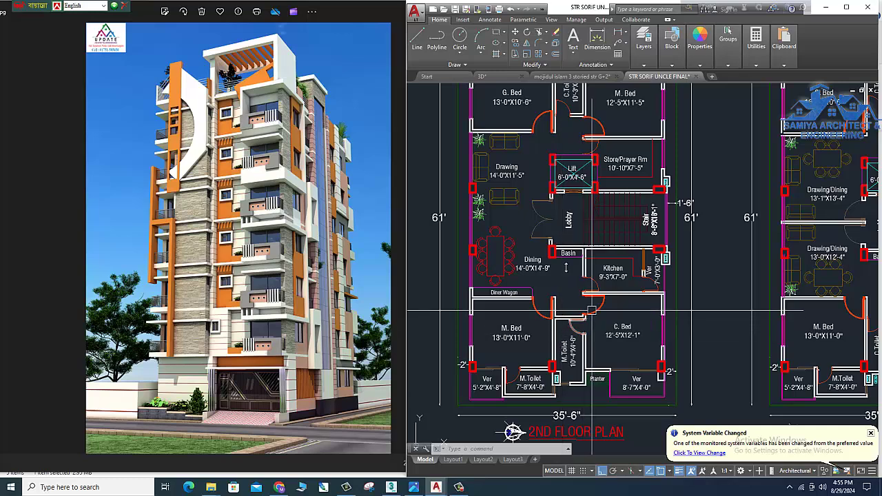
{"action": "middle_click_drag", "start_coordinate": [555, 268], "coordinate": [559, 293]}
{"action": "scroll", "coordinate": [559, 294], "scroll_direction": "down", "scroll_amount": 2}
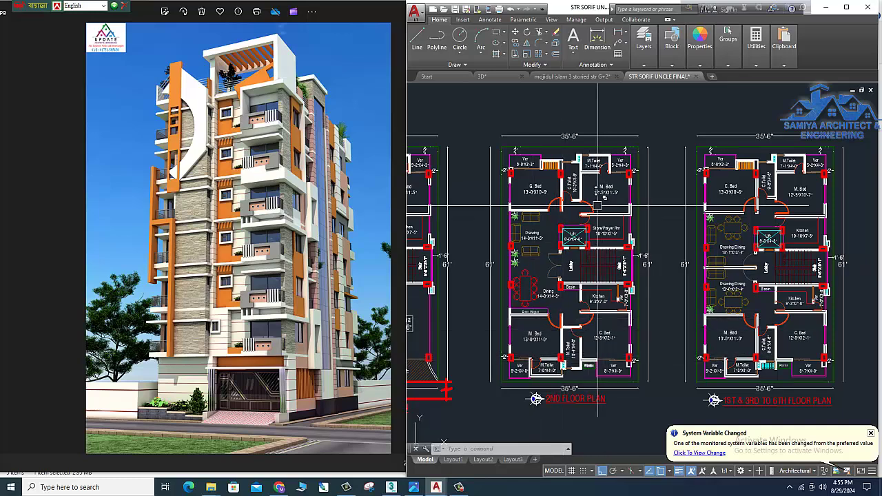
{"action": "scroll", "coordinate": [529, 378], "scroll_direction": "up", "scroll_amount": 2}
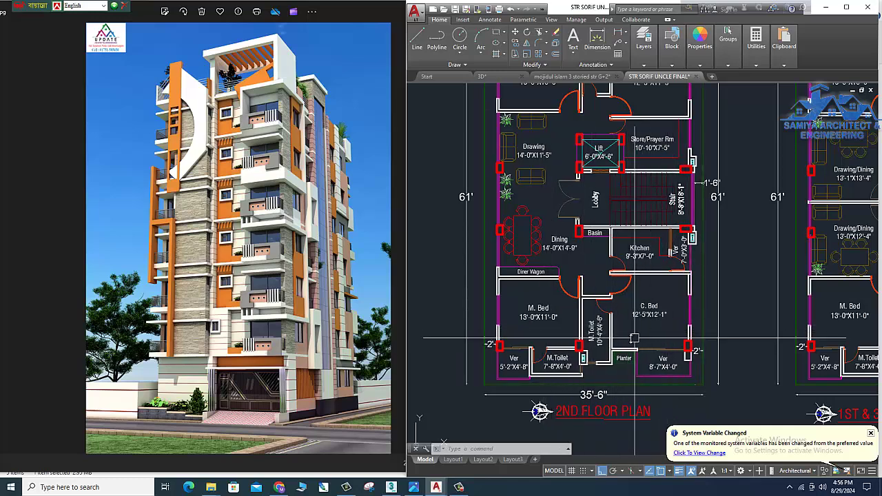
{"action": "middle_click_drag", "start_coordinate": [579, 362], "coordinate": [580, 346]}
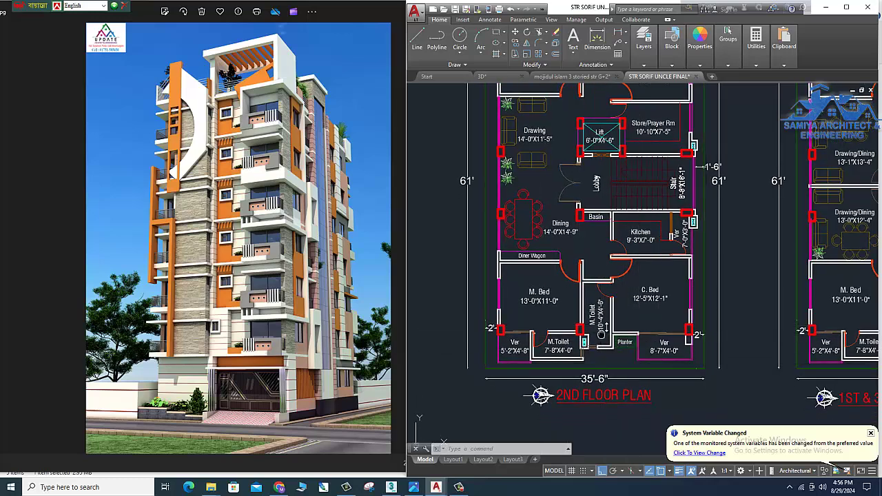
{"action": "middle_click_drag", "start_coordinate": [587, 339], "coordinate": [592, 331]}
{"action": "scroll", "coordinate": [534, 310], "scroll_direction": "up", "scroll_amount": 2}
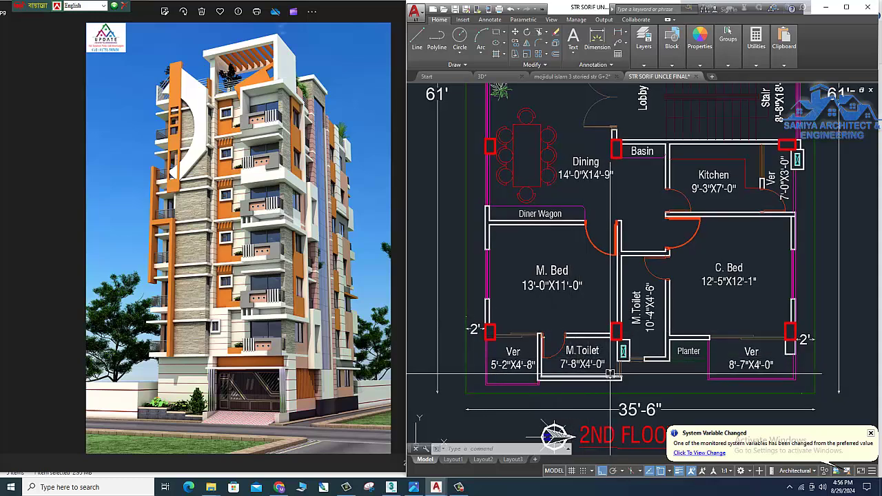
{"action": "scroll", "coordinate": [512, 372], "scroll_direction": "down", "scroll_amount": 2}
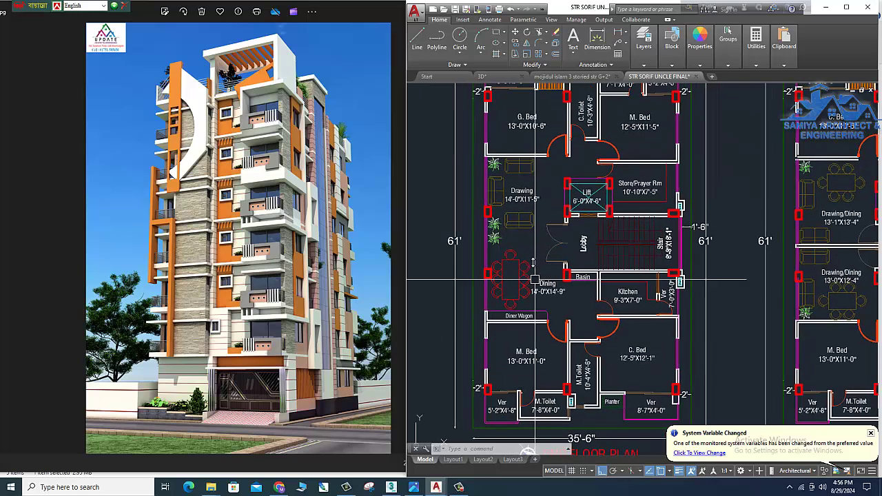
{"action": "middle_click_drag", "start_coordinate": [563, 213], "coordinate": [552, 262]}
{"action": "scroll", "coordinate": [555, 265], "scroll_direction": "up", "scroll_amount": 1}
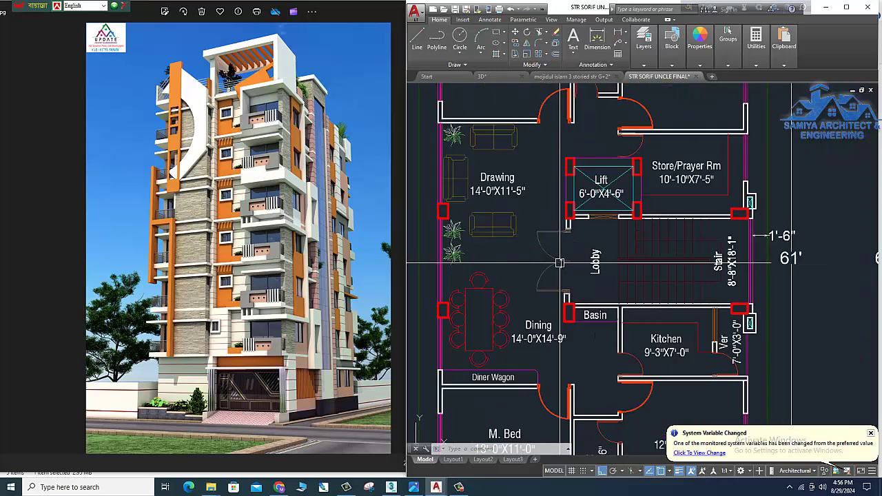
{"action": "scroll", "coordinate": [577, 285], "scroll_direction": "up", "scroll_amount": 1}
{"action": "middle_click_drag", "start_coordinate": [546, 264], "coordinate": [553, 263]}
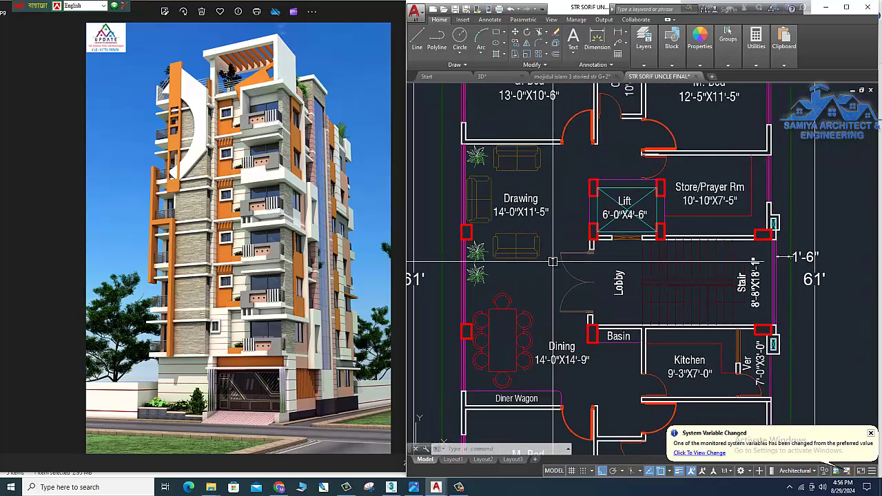
{"action": "scroll", "coordinate": [542, 289], "scroll_direction": "down", "scroll_amount": 1}
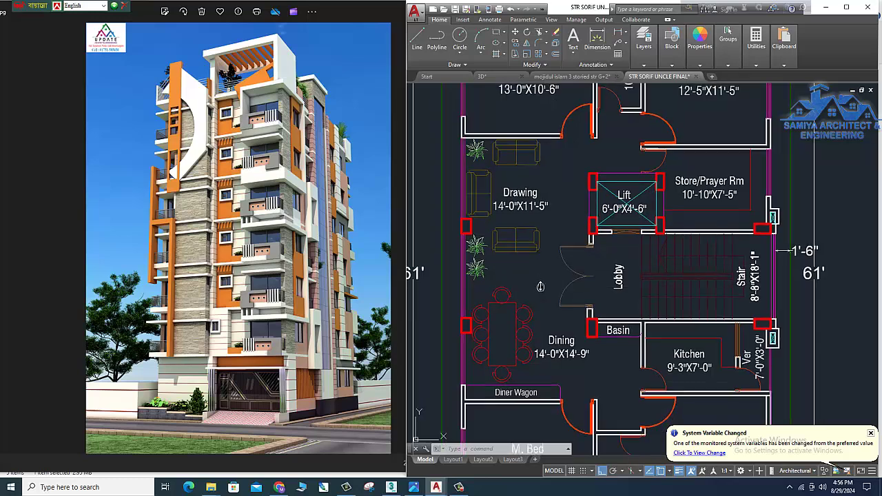
{"action": "scroll", "coordinate": [551, 330], "scroll_direction": "up", "scroll_amount": 1}
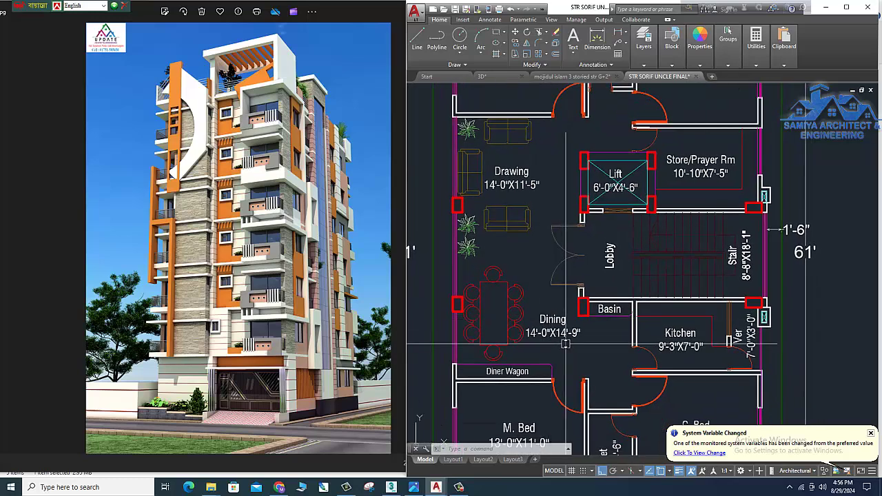
{"action": "middle_click_drag", "start_coordinate": [574, 336], "coordinate": [540, 268]}
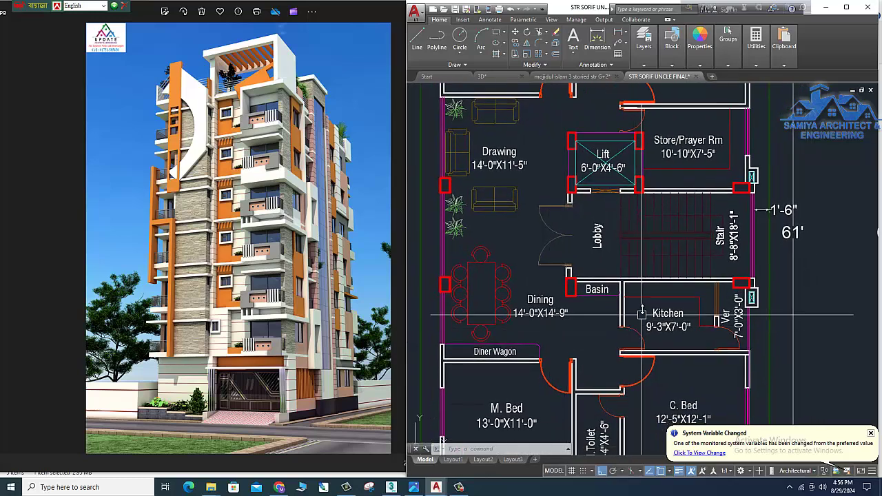
{"action": "scroll", "coordinate": [630, 280], "scroll_direction": "down", "scroll_amount": 1}
{"action": "scroll", "coordinate": [585, 300], "scroll_direction": "up", "scroll_amount": 1}
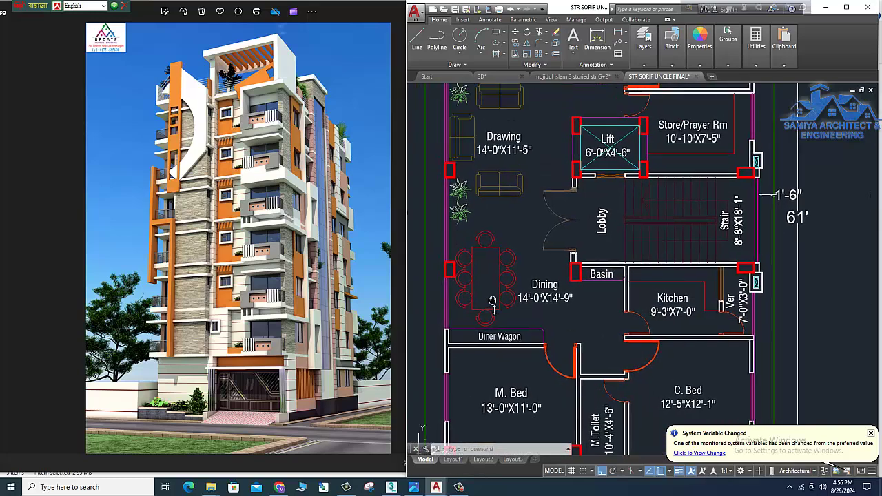
{"action": "mouse_move", "coordinate": [509, 185]}
{"action": "middle_mouse_down"}
{"action": "mouse_move", "coordinate": [532, 263]}
{"action": "mouse_move", "coordinate": [572, 247]}
{"action": "mouse_move", "coordinate": [552, 261]}
{"action": "middle_mouse_up"}
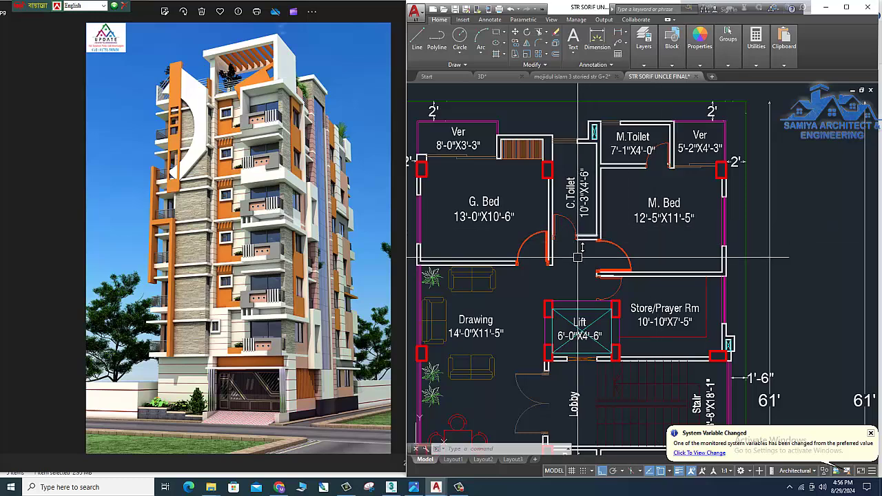
{"action": "middle_click_drag", "start_coordinate": [582, 265], "coordinate": [581, 241]}
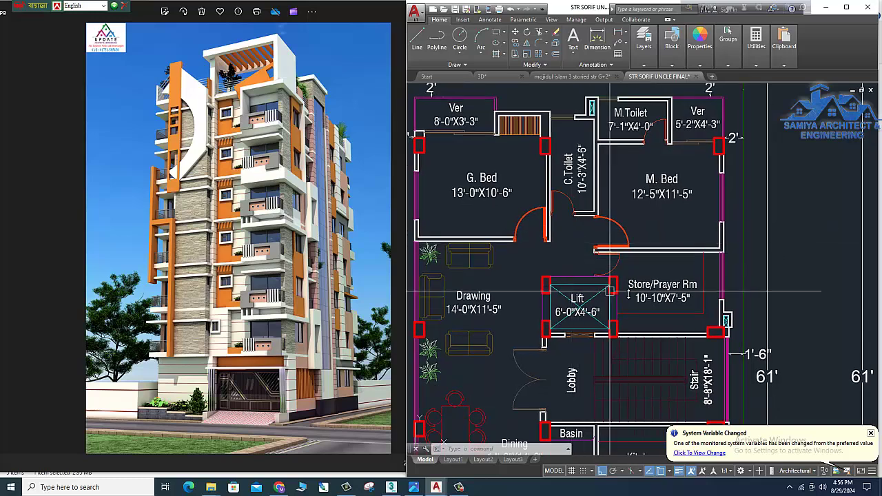
{"action": "middle_click_drag", "start_coordinate": [650, 308], "coordinate": [624, 275]}
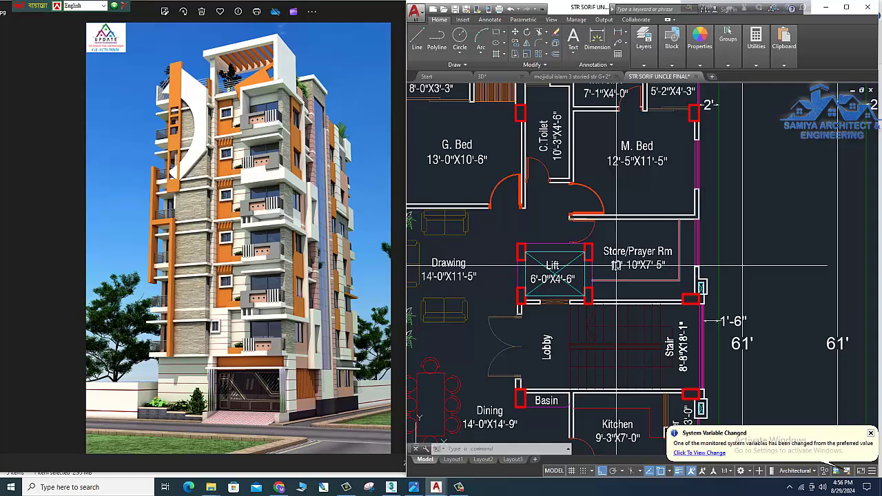
{"action": "scroll", "coordinate": [616, 265], "scroll_direction": "down", "scroll_amount": 2}
{"action": "scroll", "coordinate": [630, 271], "scroll_direction": "up", "scroll_amount": 2}
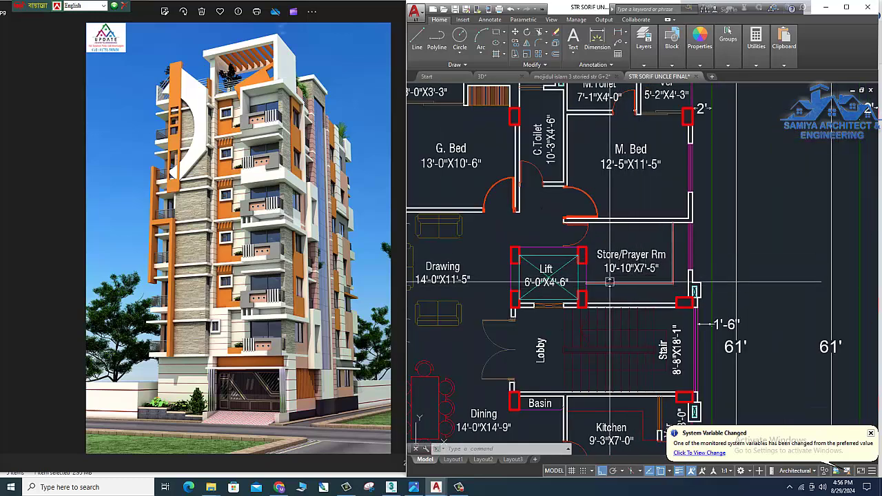
{"action": "scroll", "coordinate": [609, 281], "scroll_direction": "down", "scroll_amount": 2}
{"action": "scroll", "coordinate": [585, 284], "scroll_direction": "down", "scroll_amount": 2}
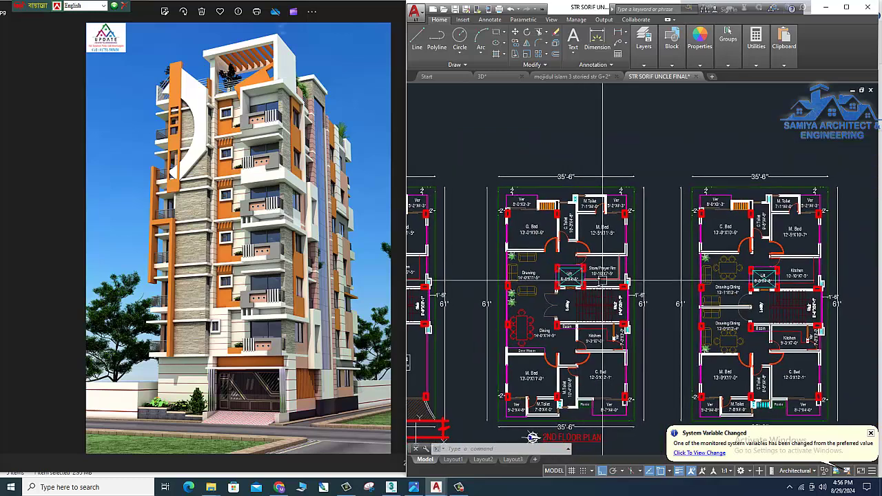
{"action": "middle_click_drag", "start_coordinate": [603, 281], "coordinate": [600, 278]}
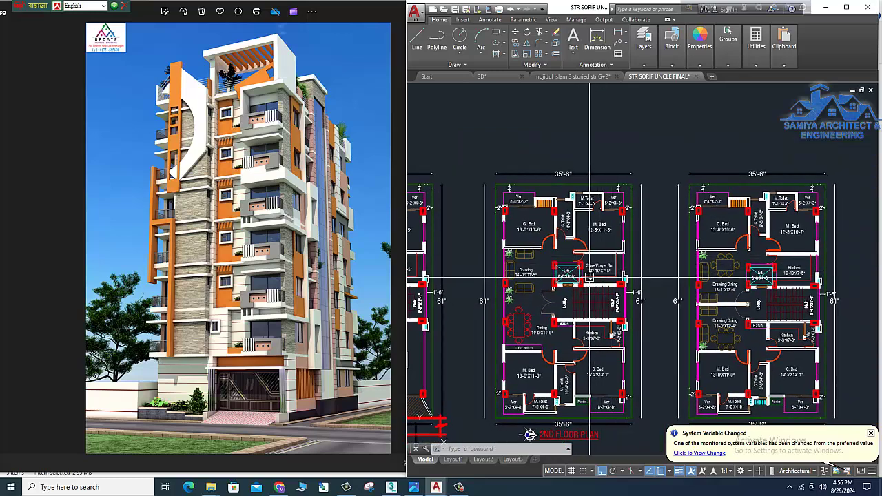
{"action": "middle_click_drag", "start_coordinate": [594, 272], "coordinate": [590, 243]}
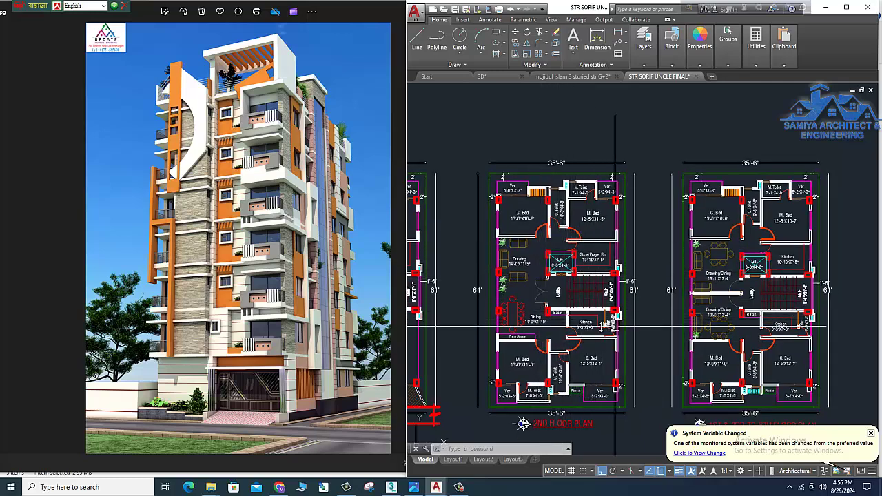
{"action": "middle_click_drag", "start_coordinate": [568, 273], "coordinate": [435, 225]}
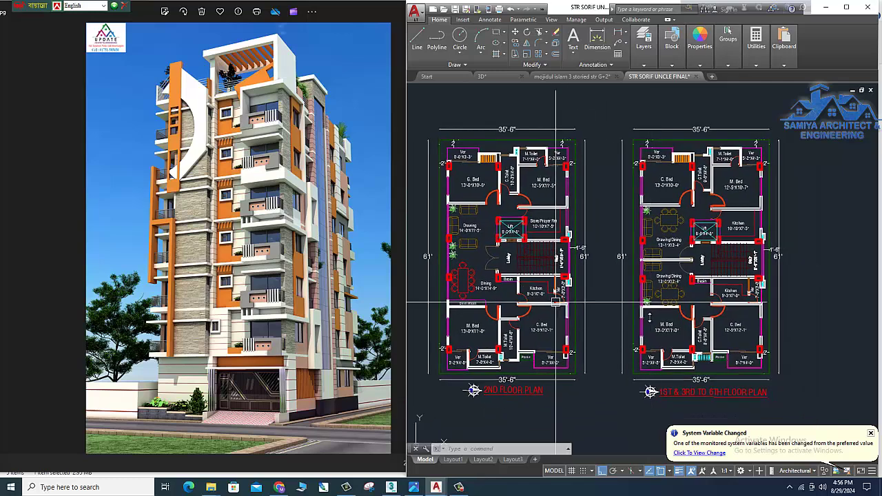
{"action": "middle_click_drag", "start_coordinate": [623, 307], "coordinate": [599, 311]}
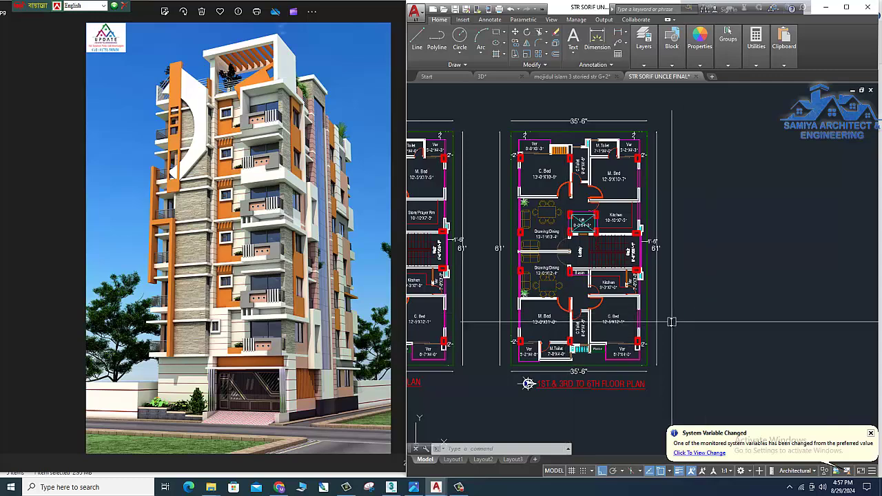
{"action": "middle_click_drag", "start_coordinate": [671, 317], "coordinate": [660, 315]}
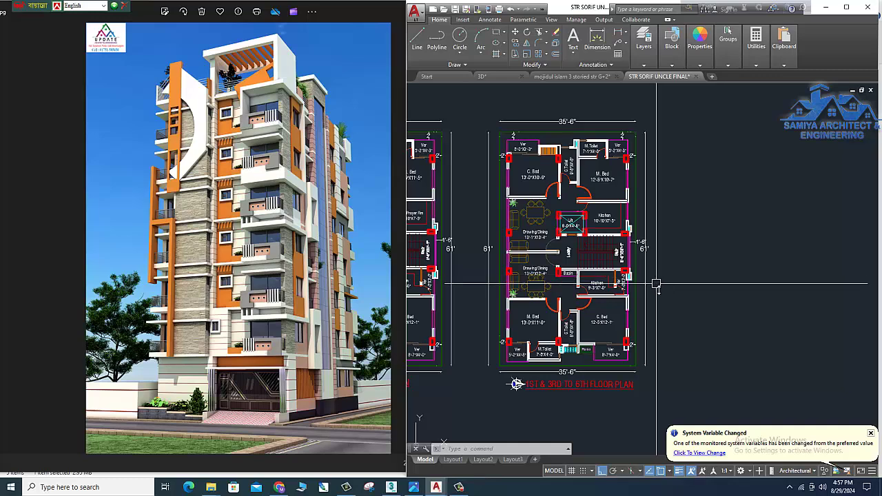
{"action": "middle_click_drag", "start_coordinate": [550, 233], "coordinate": [549, 239]}
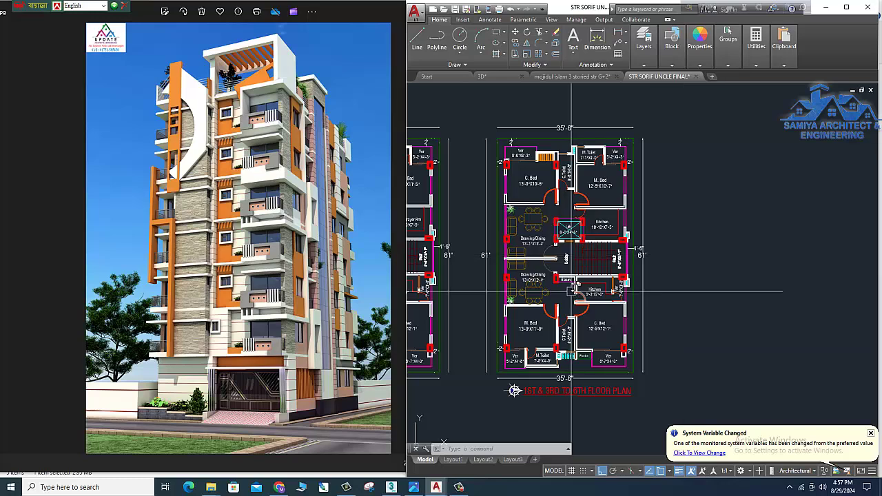
{"action": "scroll", "coordinate": [568, 275], "scroll_direction": "up", "scroll_amount": 2}
{"action": "middle_click_drag", "start_coordinate": [568, 274], "coordinate": [575, 253]}
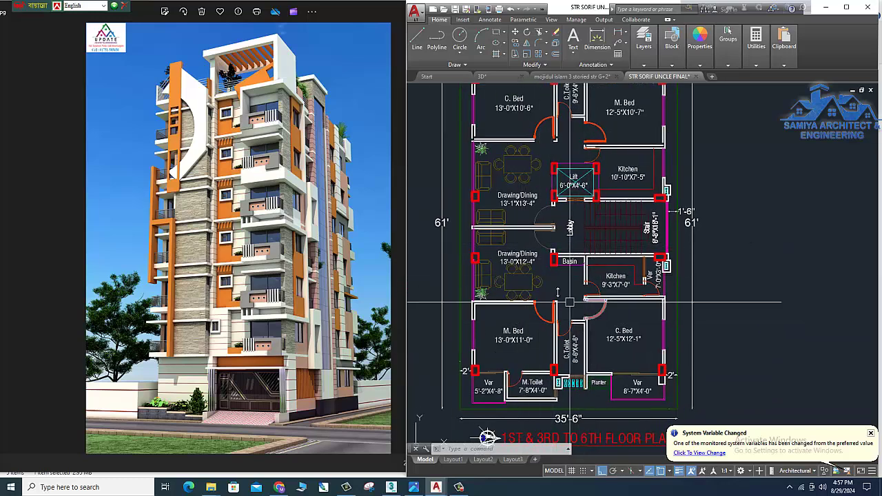
{"action": "mouse_move", "coordinate": [537, 242]}
{"action": "middle_mouse_down"}
{"action": "mouse_move", "coordinate": [536, 260]}
{"action": "mouse_move", "coordinate": [525, 255]}
{"action": "middle_mouse_up"}
{"action": "middle_click_drag", "start_coordinate": [539, 299], "coordinate": [528, 250]}
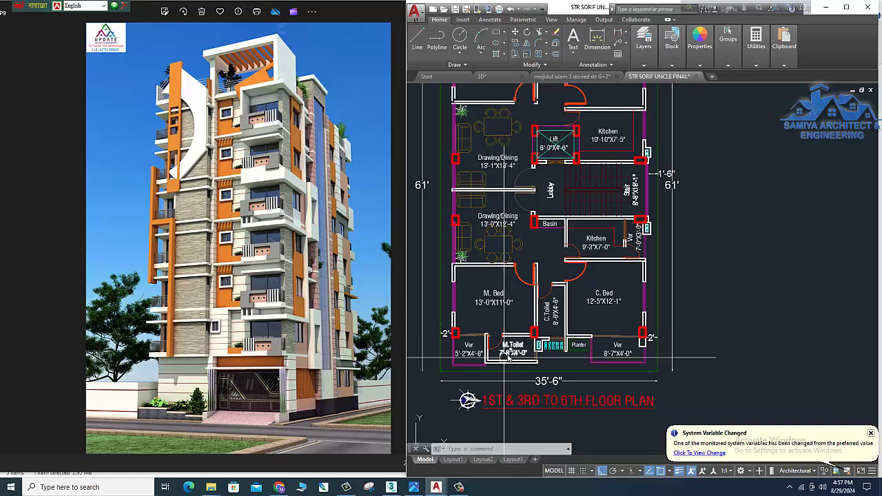
{"action": "middle_click_drag", "start_coordinate": [497, 336], "coordinate": [491, 308]}
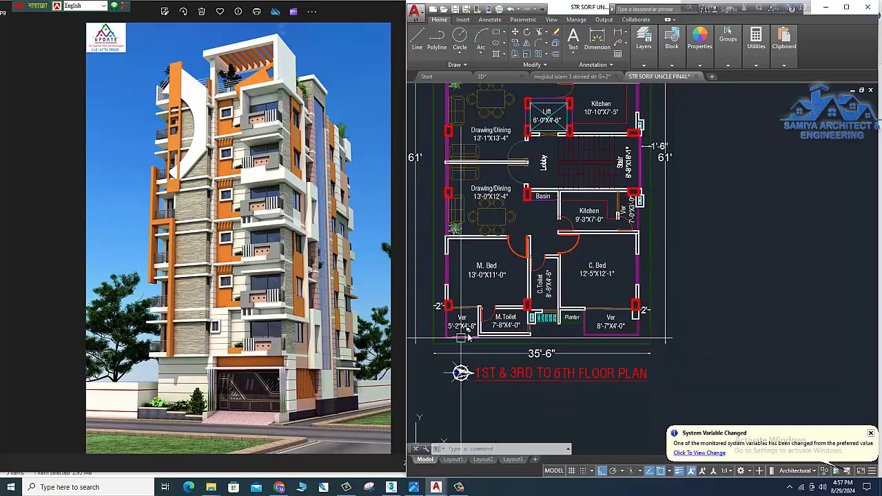
{"action": "middle_click_drag", "start_coordinate": [591, 288], "coordinate": [557, 297]}
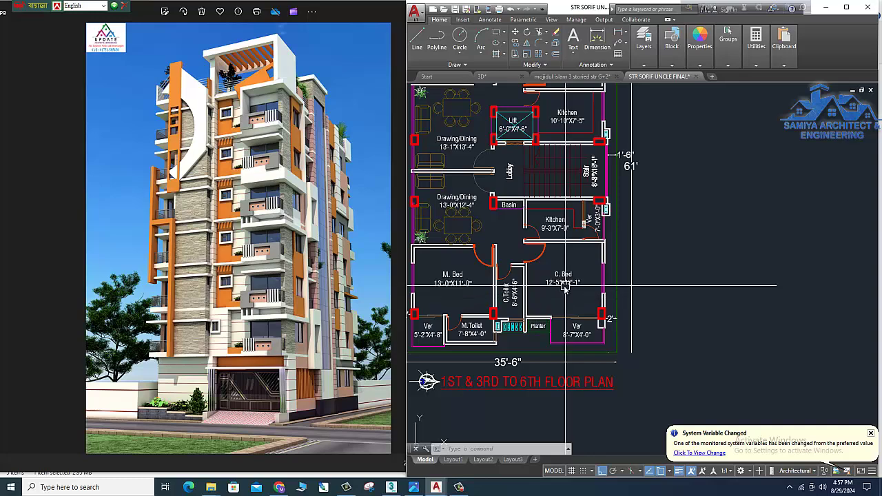
{"action": "middle_click_drag", "start_coordinate": [521, 259], "coordinate": [543, 303]}
{"action": "middle_click_drag", "start_coordinate": [501, 271], "coordinate": [516, 288]}
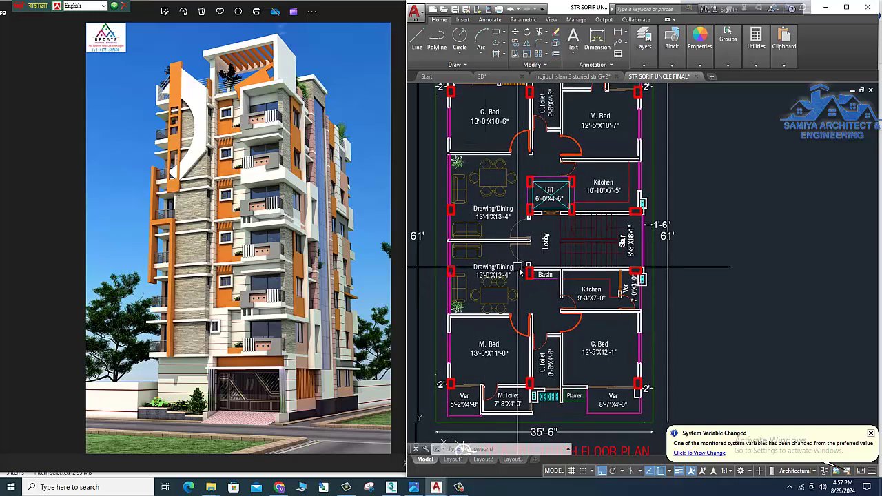
{"action": "middle_click_drag", "start_coordinate": [524, 248], "coordinate": [533, 296]}
{"action": "middle_click_drag", "start_coordinate": [500, 257], "coordinate": [506, 295]}
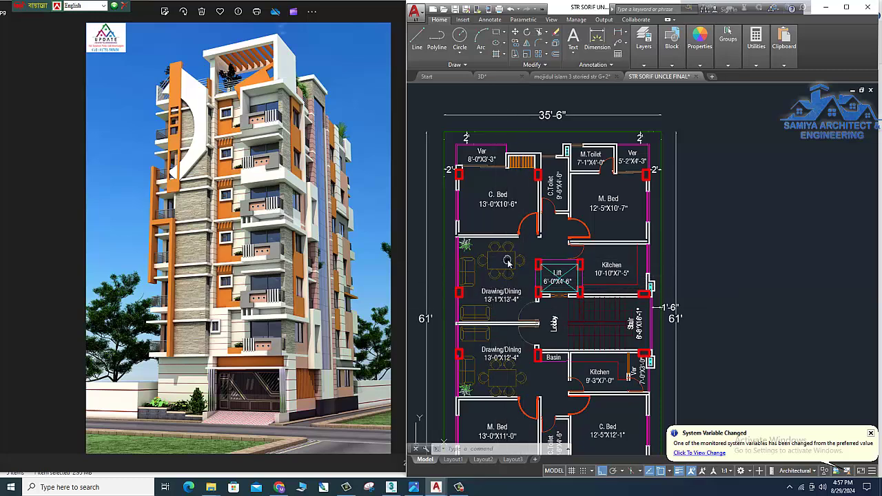
{"action": "middle_click_drag", "start_coordinate": [507, 261], "coordinate": [514, 275]}
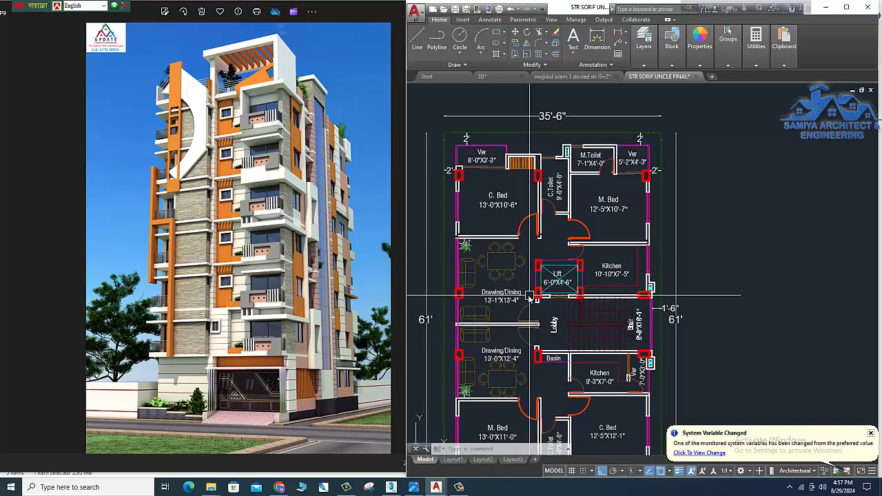
{"action": "middle_click_drag", "start_coordinate": [532, 288], "coordinate": [501, 298]}
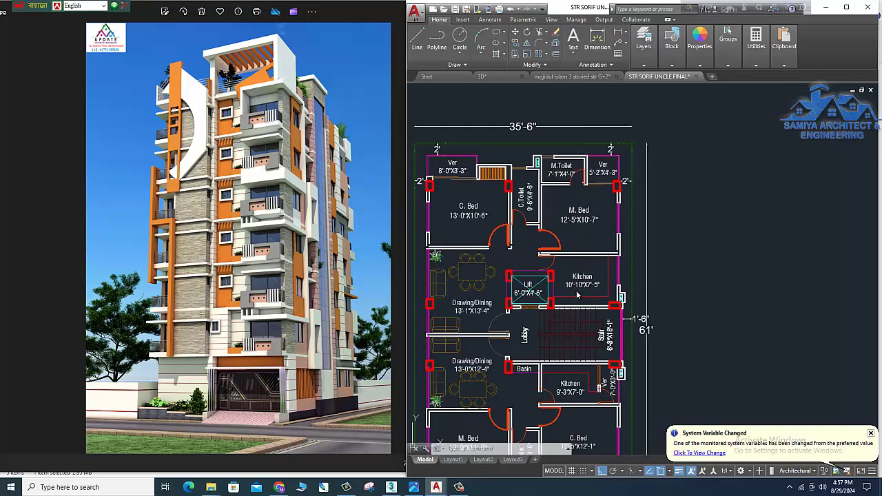
{"action": "middle_click_drag", "start_coordinate": [574, 263], "coordinate": [573, 272]}
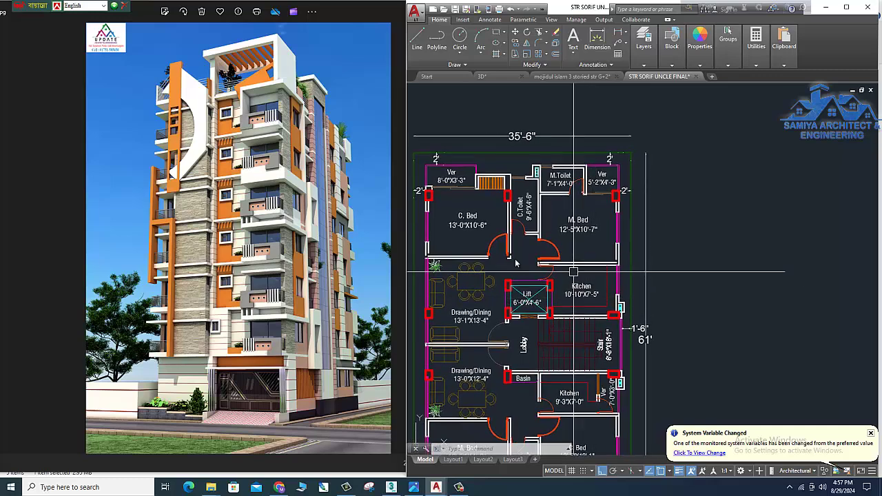
{"action": "middle_click_drag", "start_coordinate": [490, 249], "coordinate": [484, 260]}
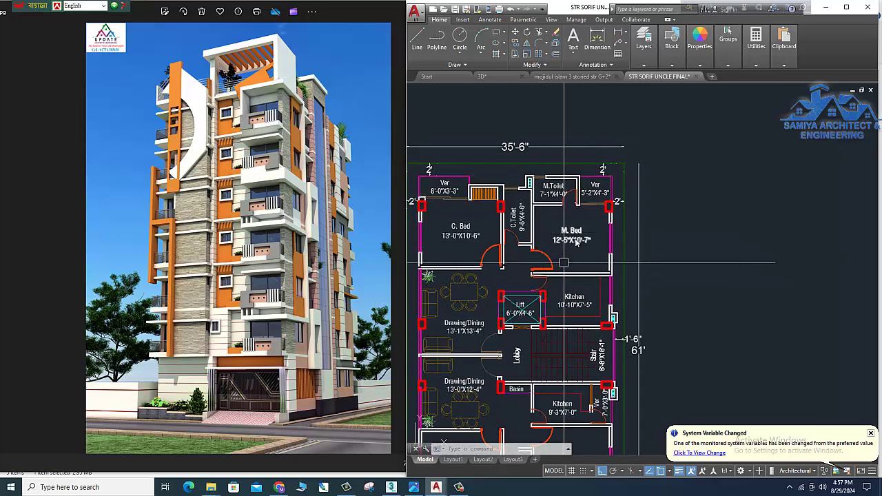
{"action": "middle_click_drag", "start_coordinate": [579, 253], "coordinate": [595, 264]}
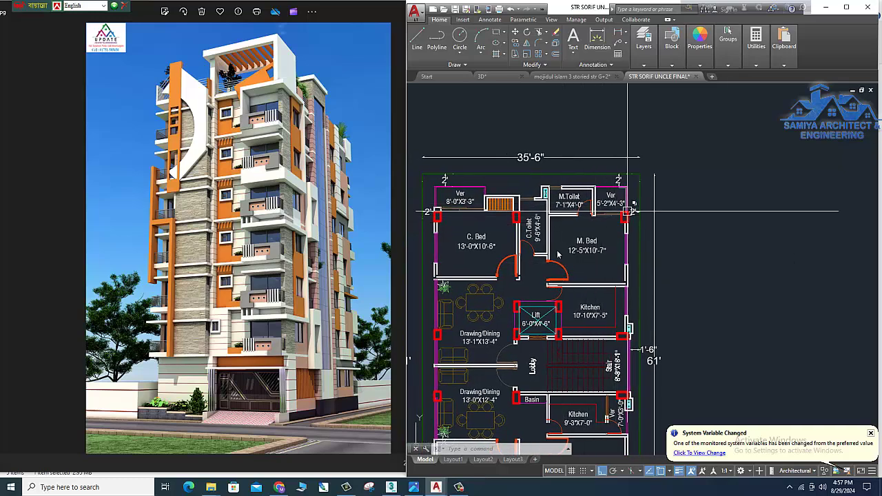
{"action": "middle_click_drag", "start_coordinate": [481, 257], "coordinate": [490, 256]}
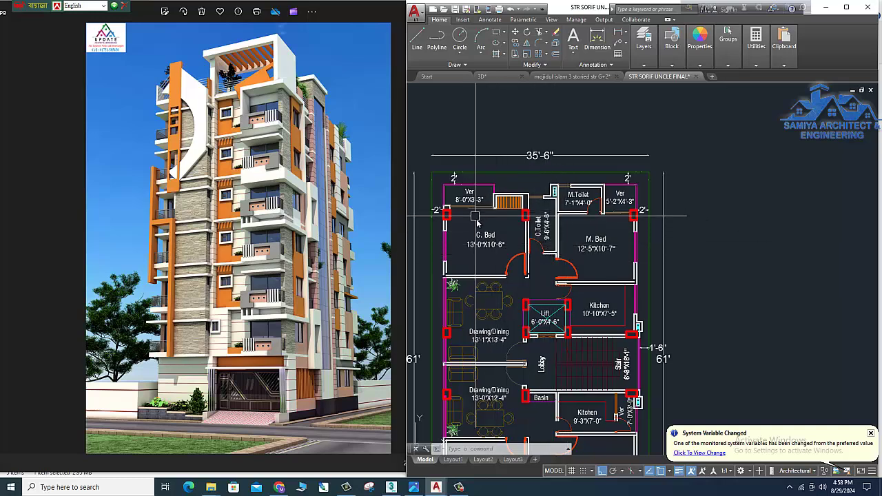
{"action": "scroll", "coordinate": [475, 216], "scroll_direction": "down", "scroll_amount": 5}
{"action": "scroll", "coordinate": [502, 223], "scroll_direction": "up", "scroll_amount": 2}
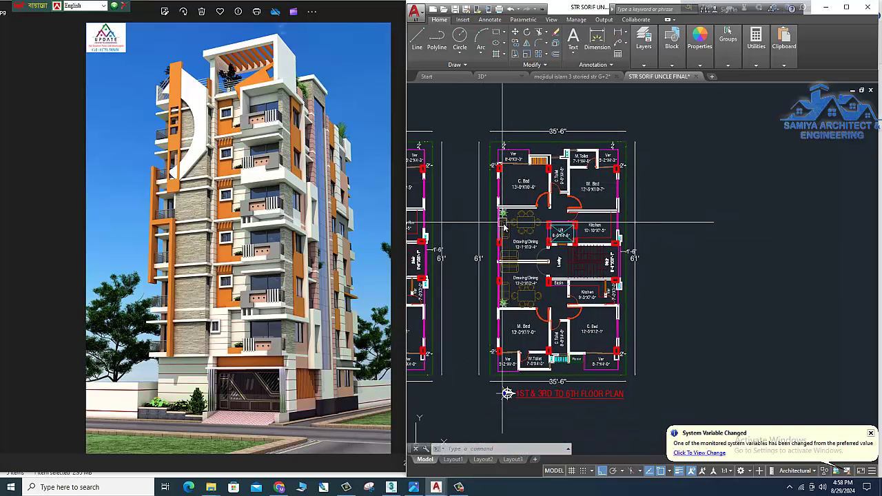
Zoom out, then zoom in and centre on the ground floor plan's parking area.
{"action": "scroll", "coordinate": [502, 222], "scroll_direction": "down", "scroll_amount": 3}
{"action": "middle_click_drag", "start_coordinate": [541, 254], "coordinate": [697, 250]}
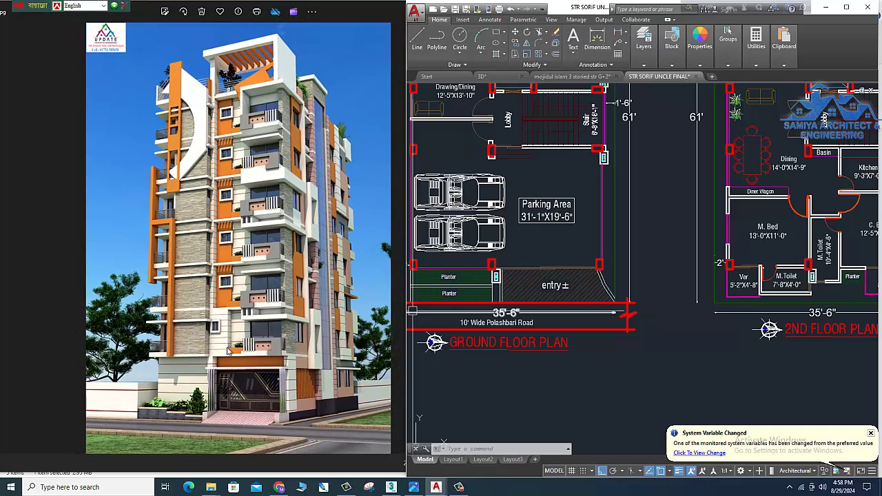
{"action": "scroll", "coordinate": [546, 308], "scroll_direction": "down", "scroll_amount": 2}
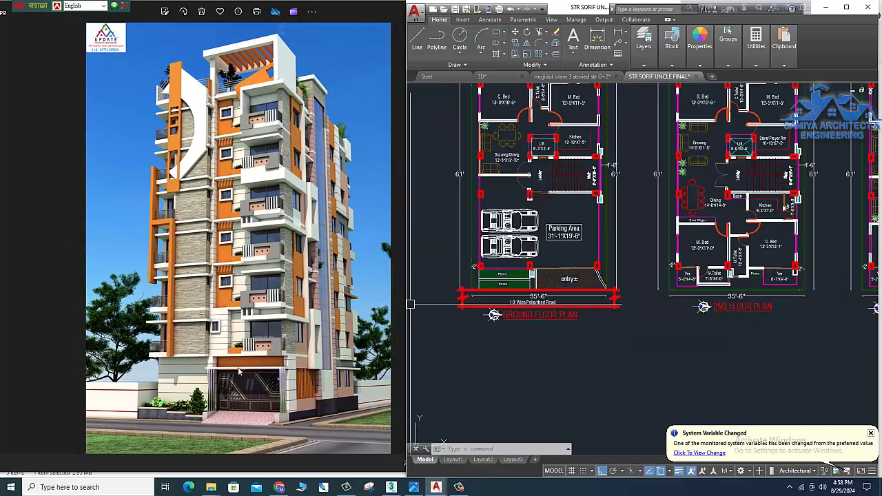
{"action": "scroll", "coordinate": [501, 288], "scroll_direction": "up", "scroll_amount": 2}
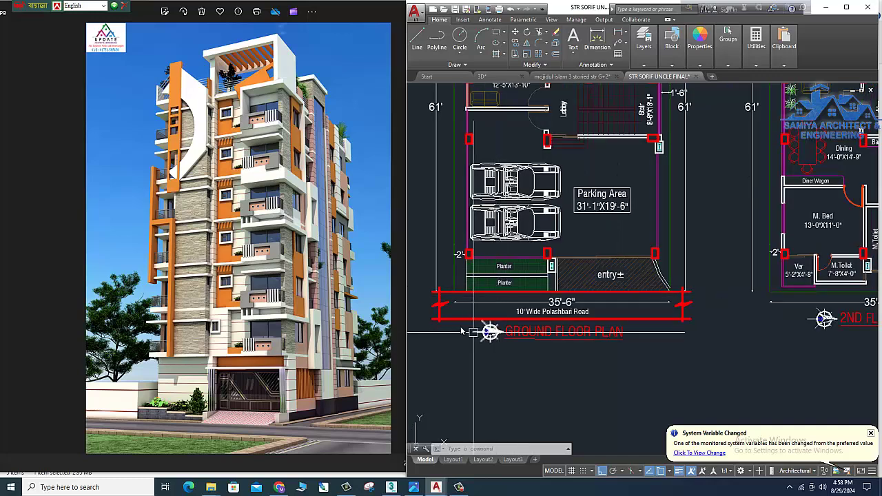
{"action": "scroll", "coordinate": [478, 327], "scroll_direction": "up", "scroll_amount": 2}
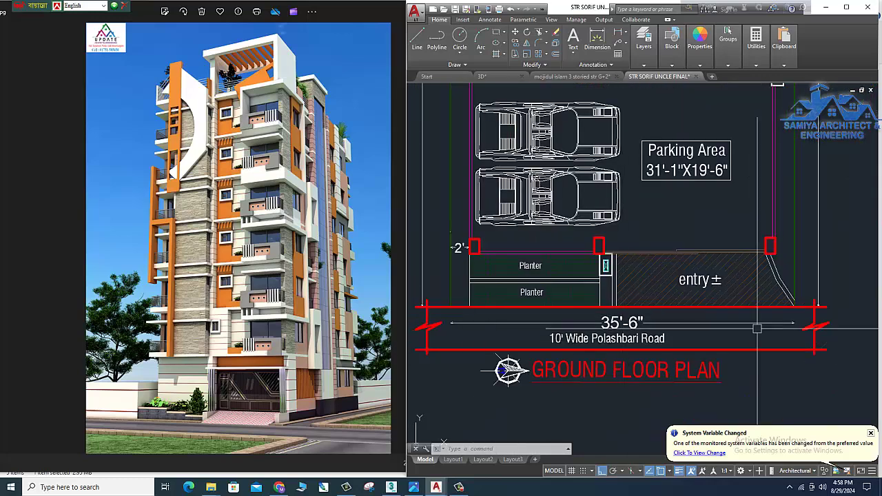
{"action": "scroll", "coordinate": [607, 327], "scroll_direction": "down", "scroll_amount": 2}
{"action": "middle_click_drag", "start_coordinate": [648, 407], "coordinate": [606, 327]}
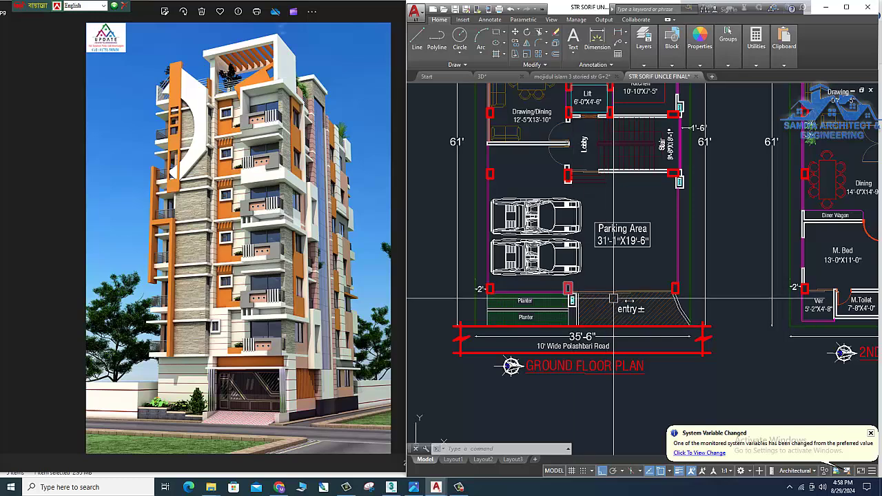
{"action": "scroll", "coordinate": [606, 327], "scroll_direction": "down", "scroll_amount": 2}
{"action": "scroll", "coordinate": [698, 300], "scroll_direction": "up", "scroll_amount": 1}
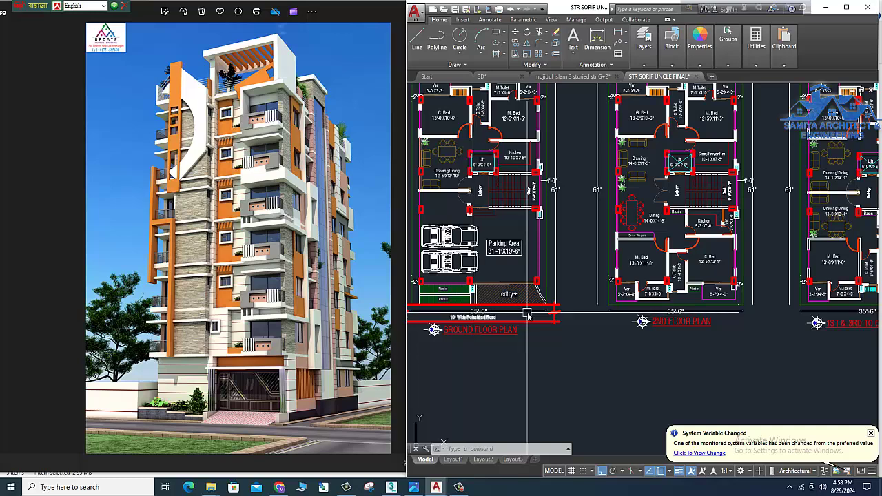
Centre the 2nd floor plan, showing its 14'-0"X14'-9" dining, beside the typical floor plan.
{"action": "scroll", "coordinate": [631, 277], "scroll_direction": "up", "scroll_amount": 2}
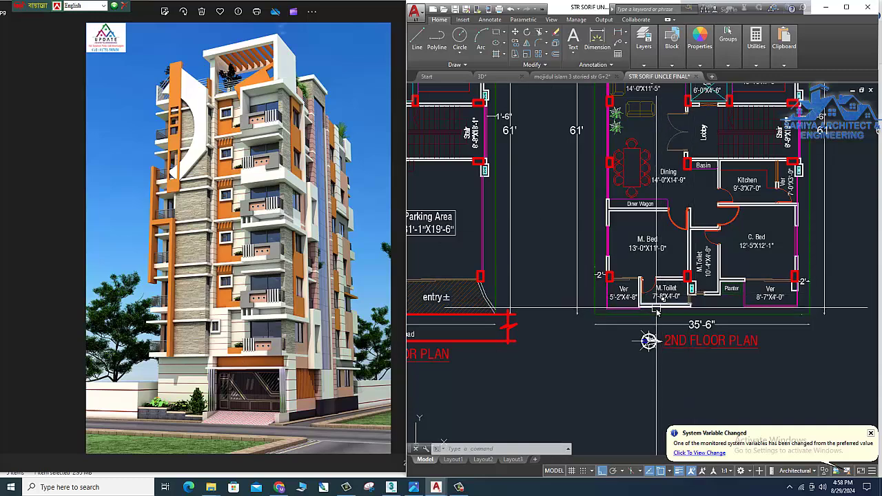
{"action": "middle_click_drag", "start_coordinate": [656, 311], "coordinate": [577, 302]}
{"action": "scroll", "coordinate": [576, 302], "scroll_direction": "down", "scroll_amount": 3}
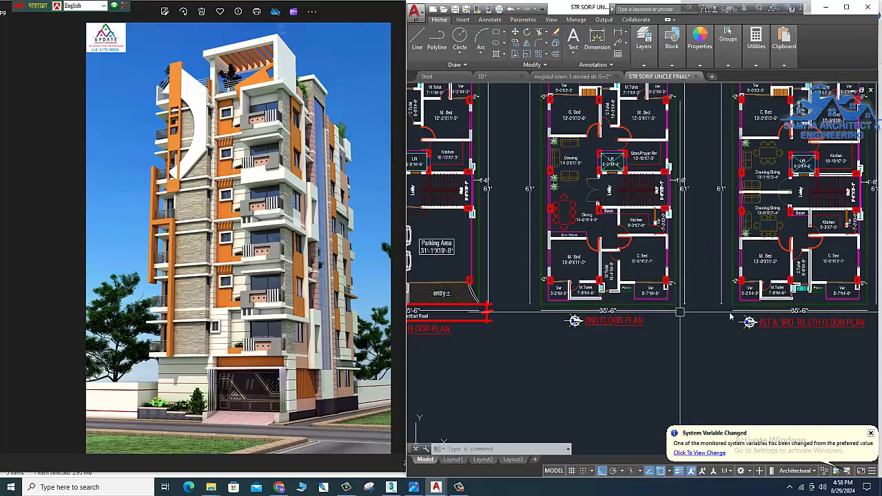
{"action": "middle_click_drag", "start_coordinate": [707, 310], "coordinate": [673, 309]}
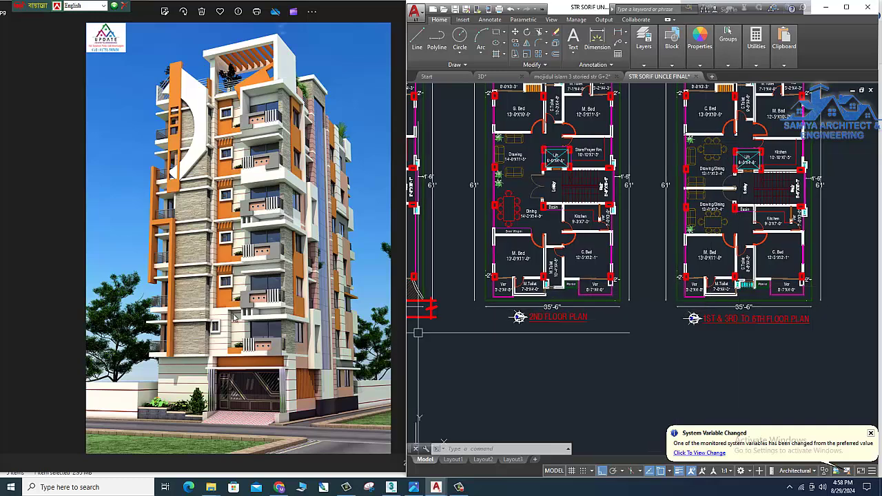
Zoom in on the typical floor plan's 13'-1"X13'-4" drawing/dining and 9'-3"X7'-0" kitchen.
{"action": "scroll", "coordinate": [225, 323], "scroll_direction": "up", "scroll_amount": 2}
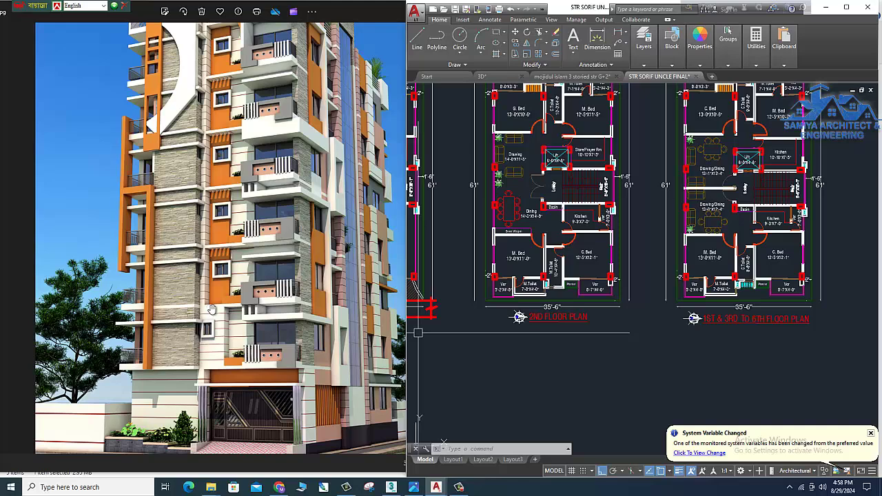
{"action": "scroll", "coordinate": [751, 291], "scroll_direction": "up", "scroll_amount": 2}
{"action": "scroll", "coordinate": [755, 293], "scroll_direction": "up", "scroll_amount": 2}
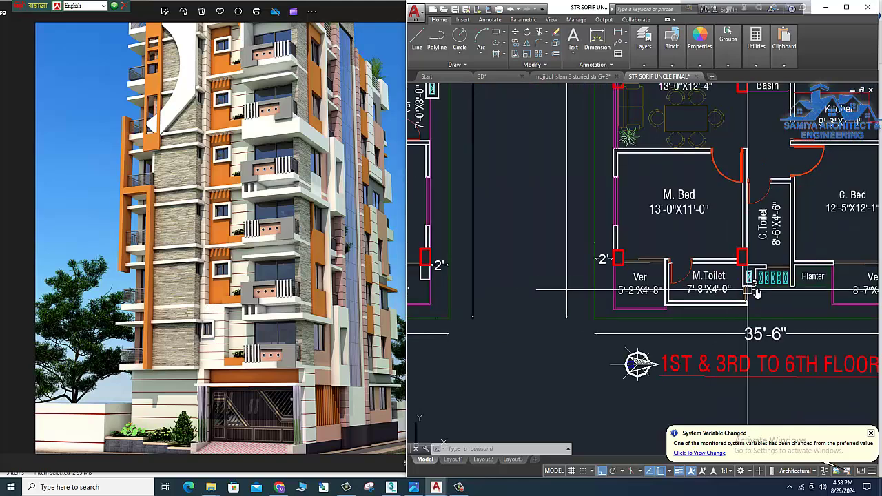
{"action": "scroll", "coordinate": [756, 292], "scroll_direction": "down", "scroll_amount": 2}
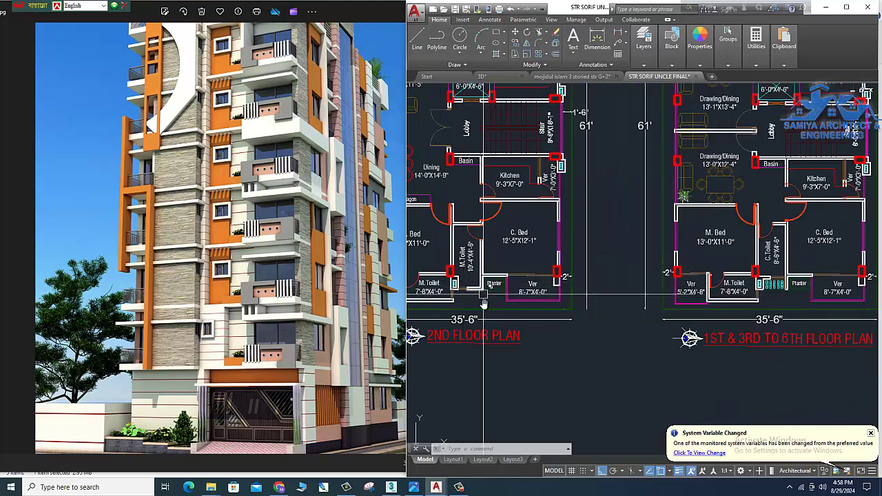
{"action": "scroll", "coordinate": [485, 303], "scroll_direction": "down", "scroll_amount": 2}
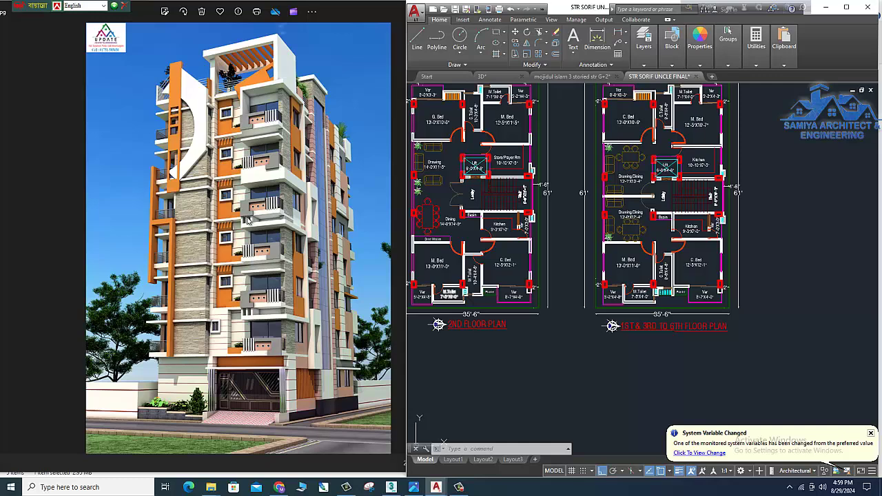
{"action": "scroll", "coordinate": [559, 241], "scroll_direction": "down", "scroll_amount": 1}
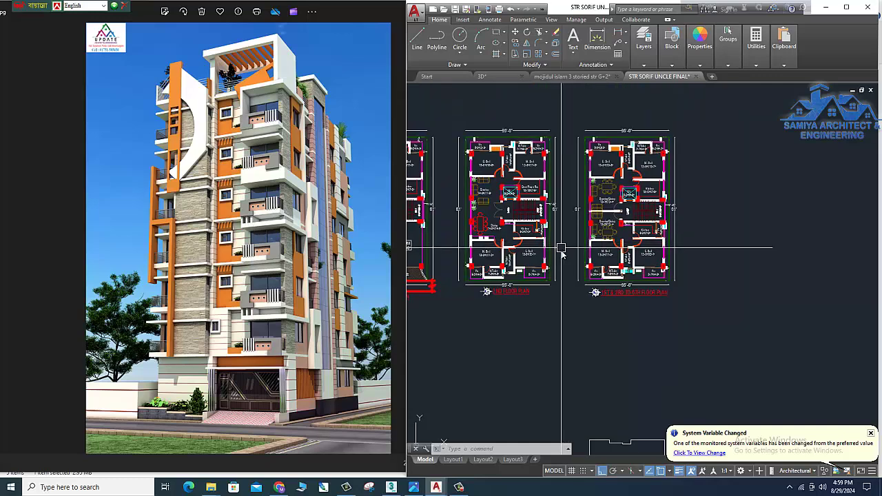
{"action": "scroll", "coordinate": [689, 228], "scroll_direction": "up", "scroll_amount": 3}
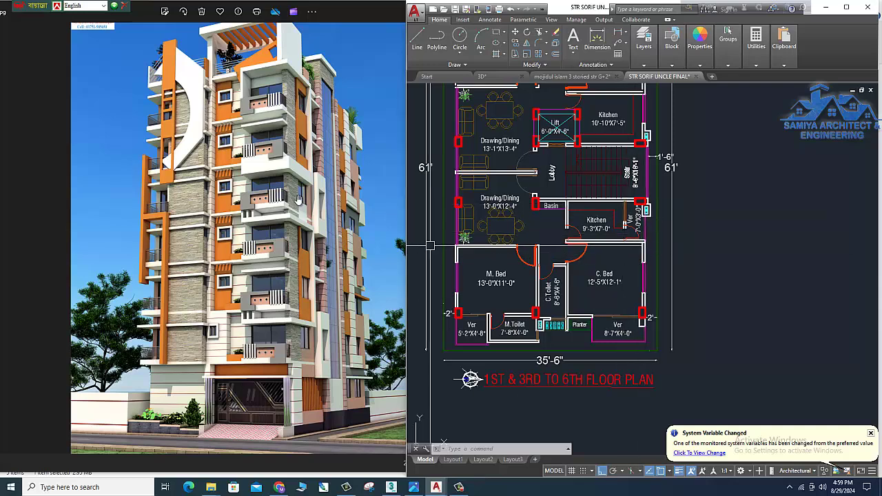
Zoom in and out on the orange-and-grey tower render in Photos.
{"action": "left_click", "coordinate": [312, 219]}
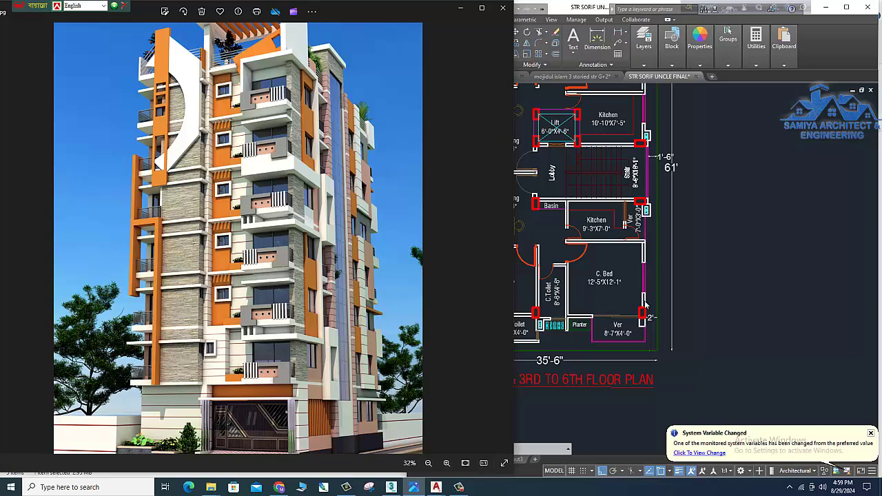
{"action": "scroll", "coordinate": [323, 296], "scroll_direction": "up", "scroll_amount": 1}
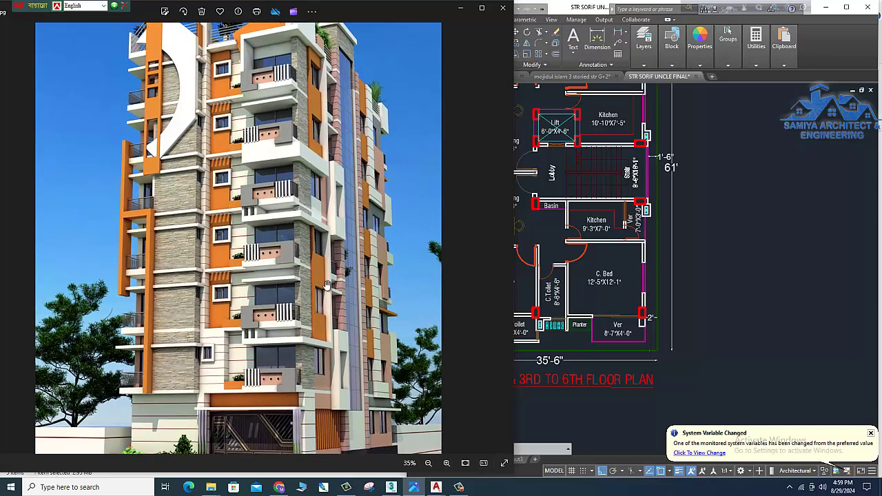
{"action": "scroll", "coordinate": [630, 247], "scroll_direction": "down", "scroll_amount": 4}
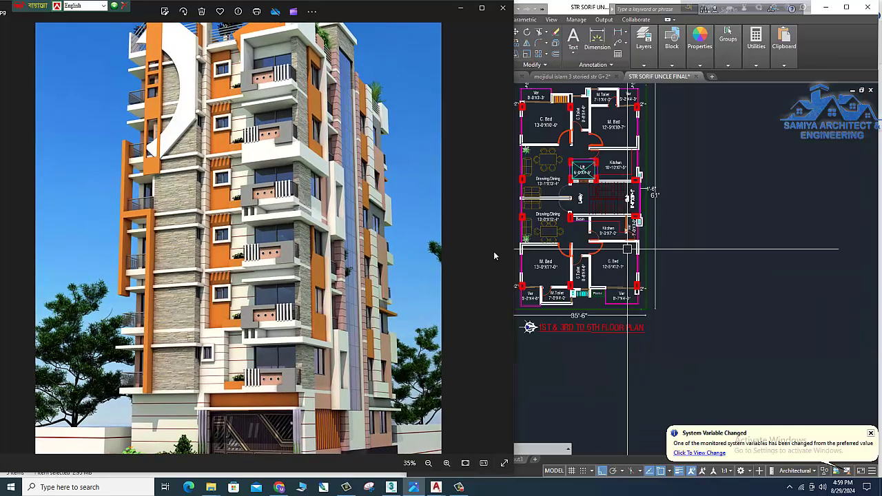
{"action": "scroll", "coordinate": [328, 242], "scroll_direction": "down", "scroll_amount": 1}
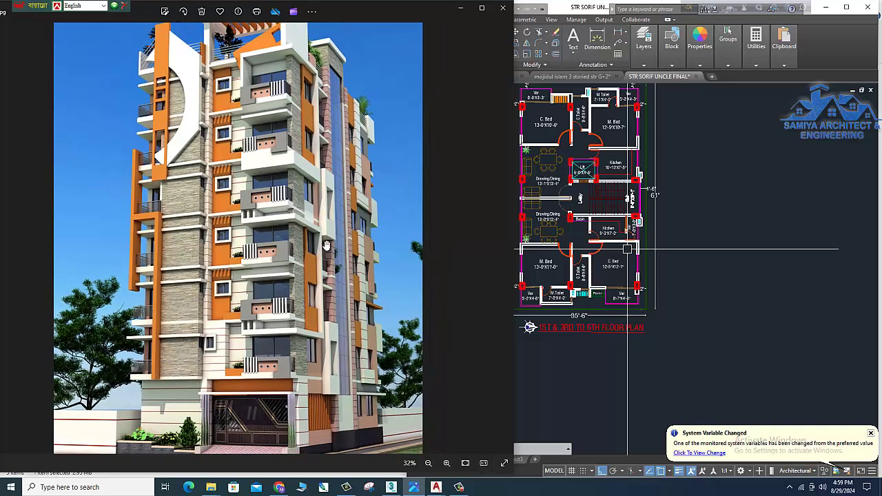
{"action": "scroll", "coordinate": [344, 236], "scroll_direction": "down", "scroll_amount": 1}
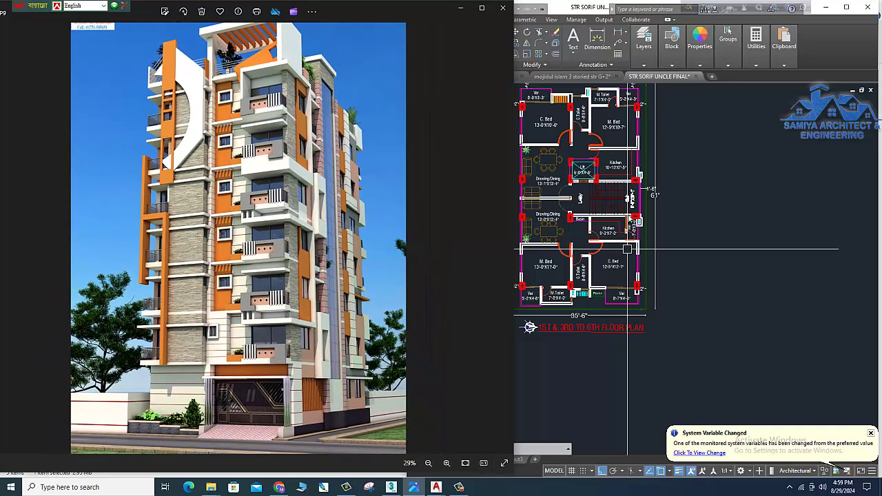
{"action": "scroll", "coordinate": [349, 274], "scroll_direction": "up", "scroll_amount": 1}
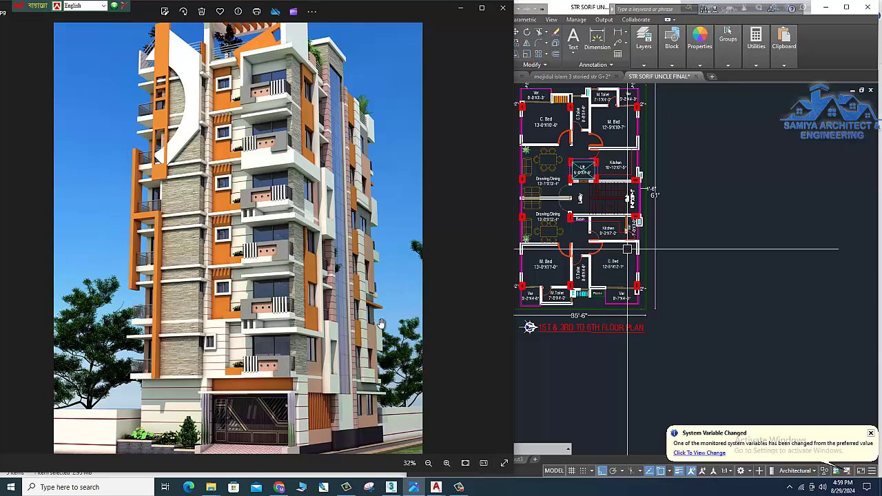
{"action": "scroll", "coordinate": [381, 324], "scroll_direction": "up", "scroll_amount": 2}
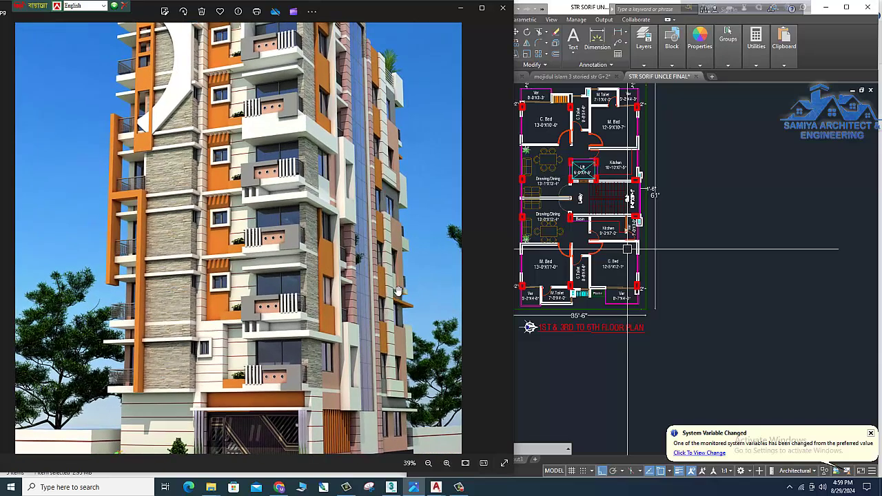
{"action": "scroll", "coordinate": [398, 293], "scroll_direction": "down", "scroll_amount": 1}
{"action": "scroll", "coordinate": [413, 283], "scroll_direction": "down", "scroll_amount": 1}
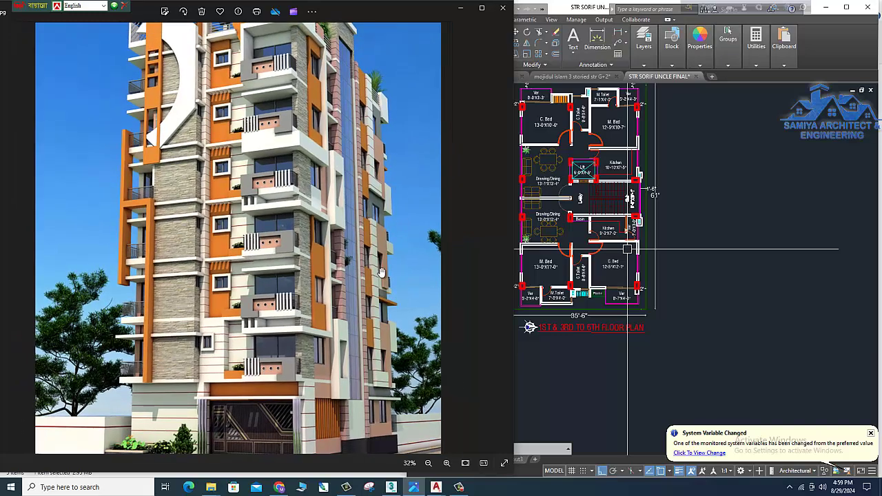
{"action": "scroll", "coordinate": [441, 275], "scroll_direction": "down", "scroll_amount": 1}
Show the next building render, then return to the AutoCAD floor plans.
{"action": "key", "text": "Right"}
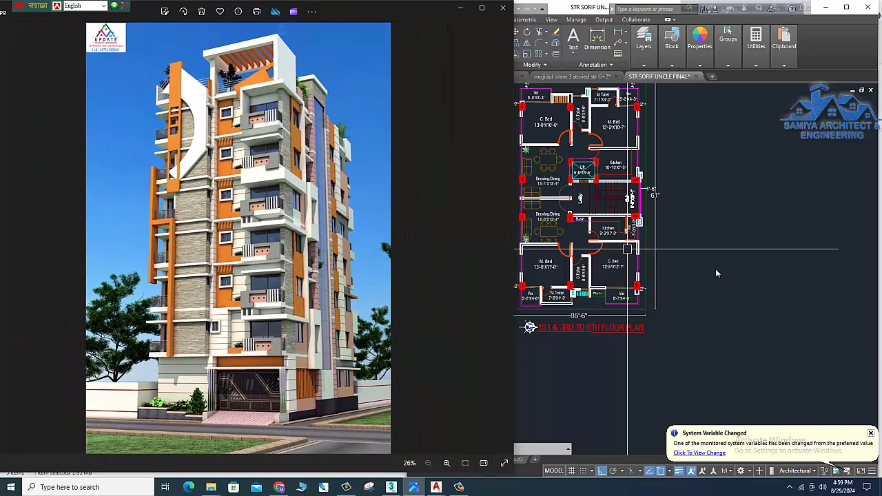
{"action": "left_click", "coordinate": [715, 269]}
{"action": "scroll", "coordinate": [715, 268], "scroll_direction": "down", "scroll_amount": 1}
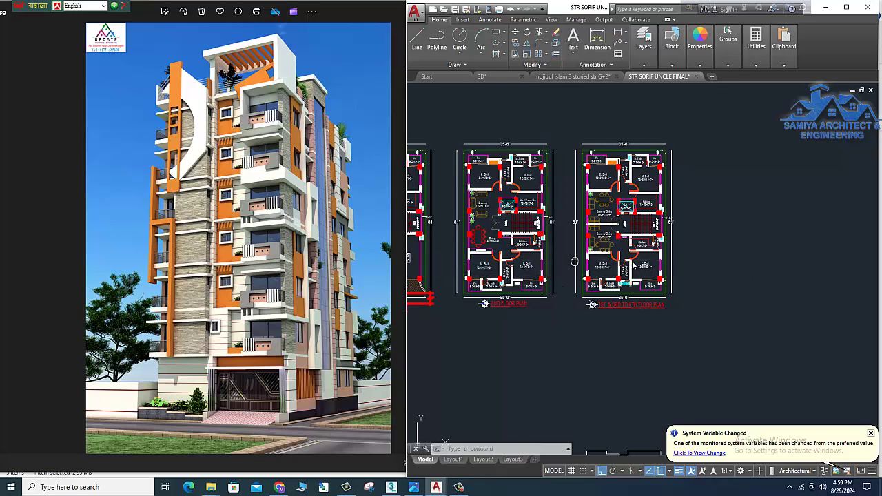
Pan the drawing to the ground floor plan, then advance Photos to the next render.
{"action": "middle_click_drag", "start_coordinate": [454, 290], "coordinate": [531, 290]}
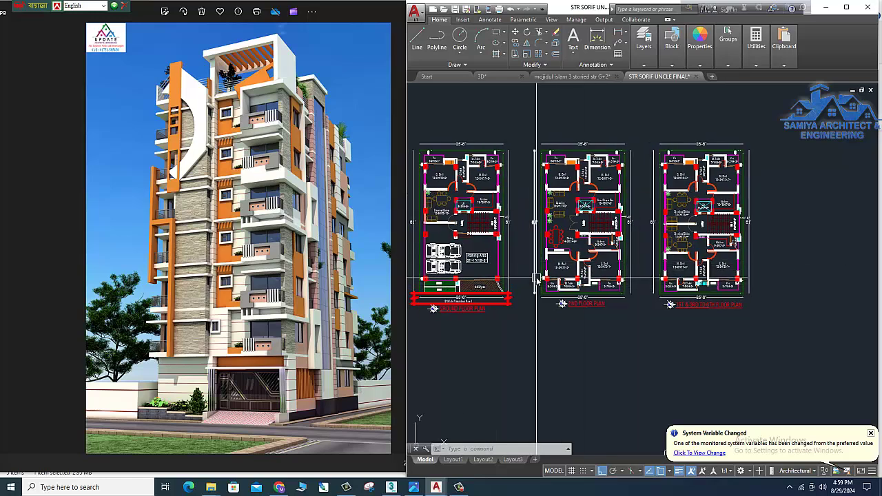
{"action": "scroll", "coordinate": [503, 276], "scroll_direction": "down", "scroll_amount": 2}
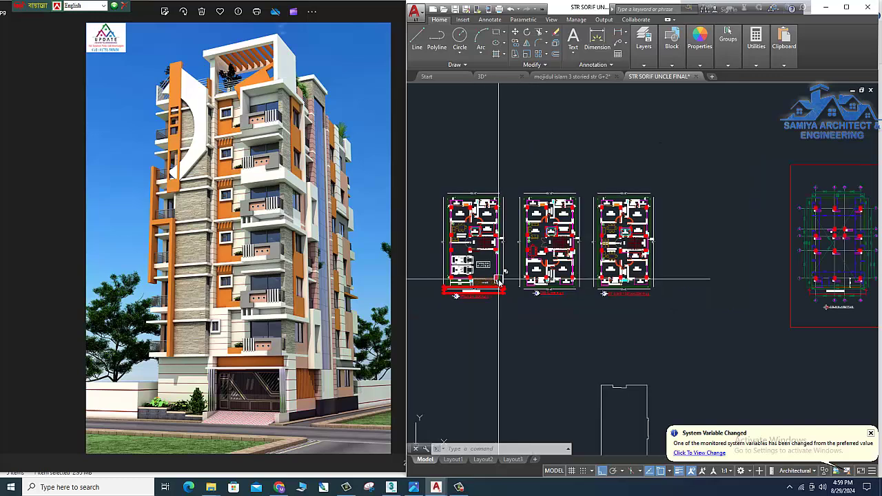
{"action": "left_click", "coordinate": [333, 262]}
{"action": "key", "text": "Right"}
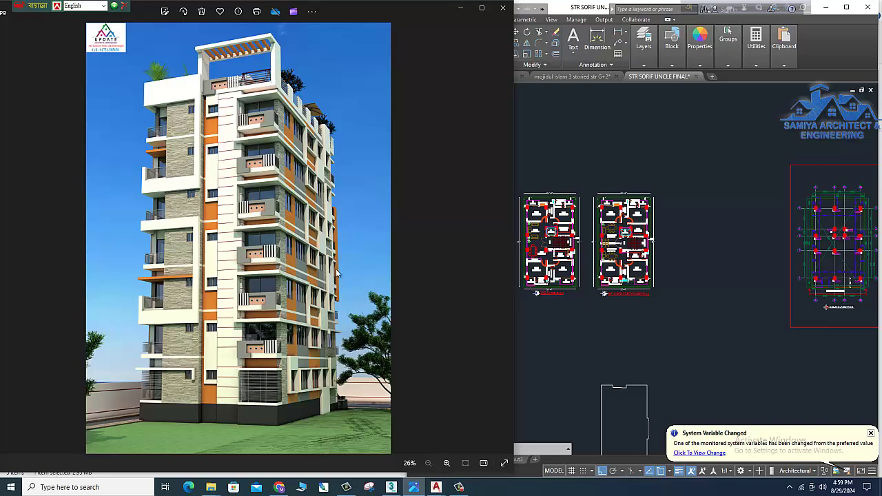
{"action": "scroll", "coordinate": [330, 286], "scroll_direction": "up", "scroll_amount": 1}
Fit and centre all three floor plans in the AutoCAD view.
{"action": "left_click", "coordinate": [597, 201]}
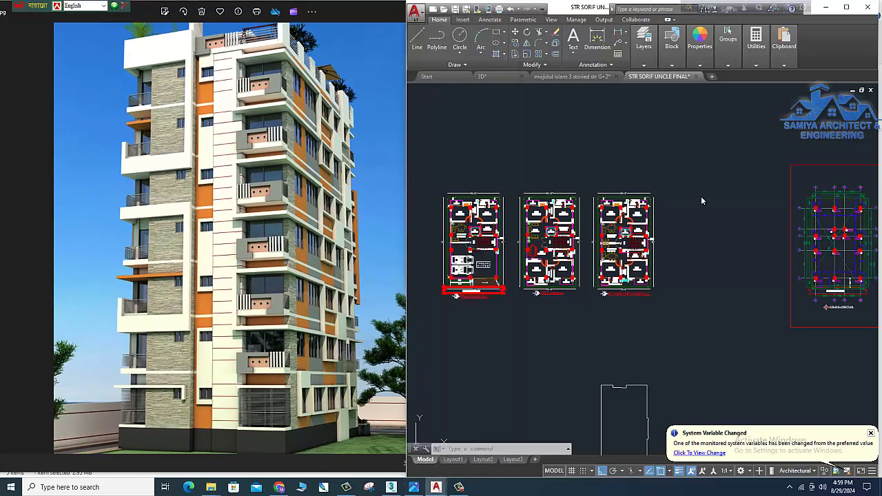
{"action": "scroll", "coordinate": [559, 207], "scroll_direction": "up", "scroll_amount": 2}
{"action": "scroll", "coordinate": [561, 206], "scroll_direction": "up", "scroll_amount": 1}
{"action": "middle_click_drag", "start_coordinate": [583, 210], "coordinate": [612, 231]}
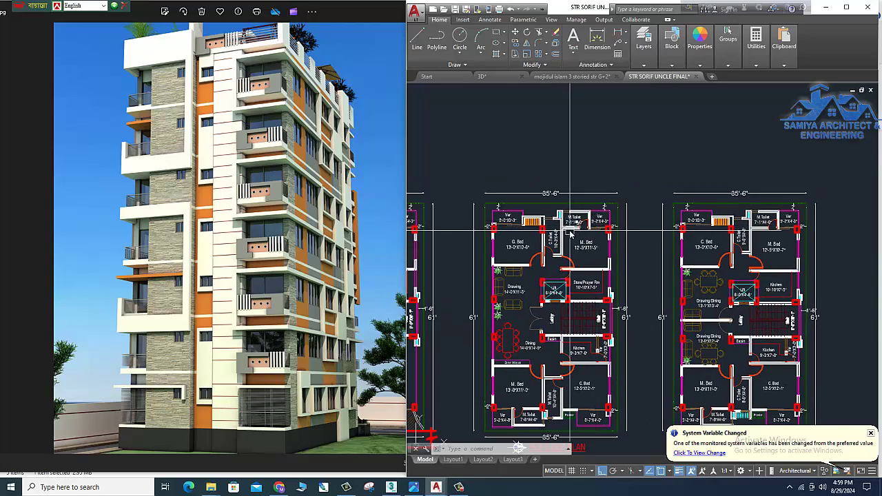
{"action": "scroll", "coordinate": [611, 231], "scroll_direction": "down", "scroll_amount": 2}
{"action": "middle_click_drag", "start_coordinate": [487, 228], "coordinate": [534, 211]}
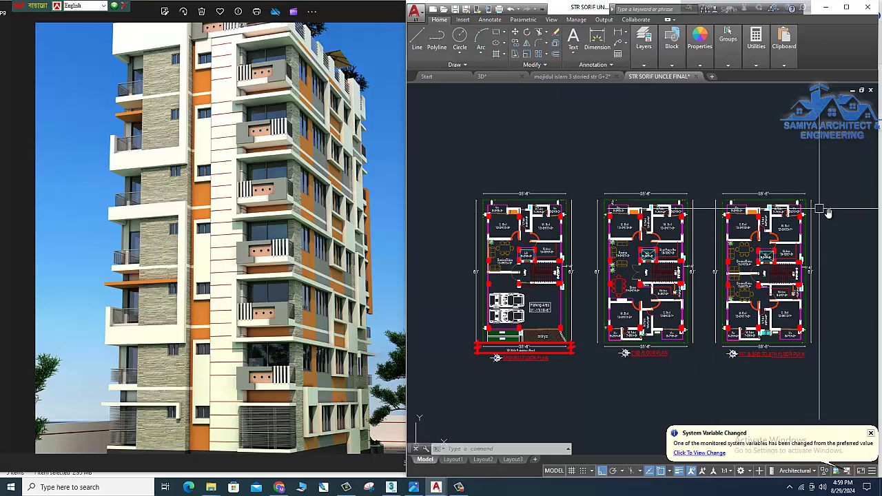
Zoom in and back out across the ground, 2nd and typical floor plans.
{"action": "scroll", "coordinate": [698, 216], "scroll_direction": "up", "scroll_amount": 2}
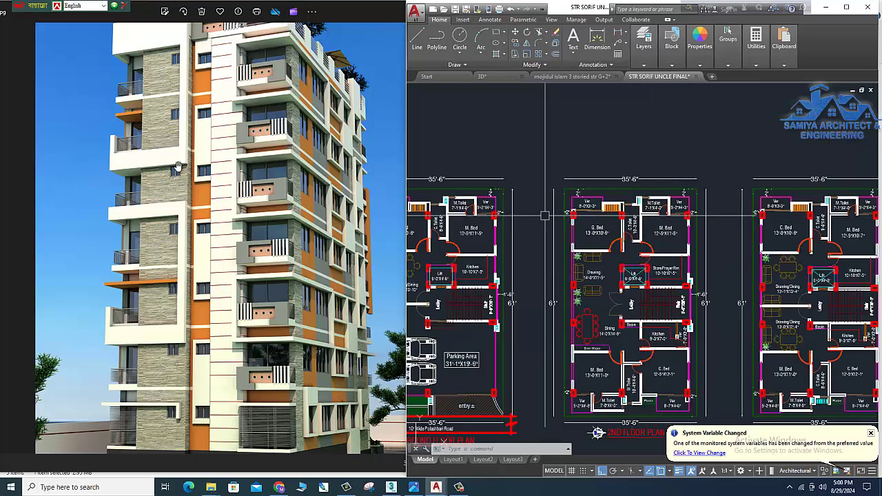
{"action": "scroll", "coordinate": [689, 204], "scroll_direction": "up", "scroll_amount": 2}
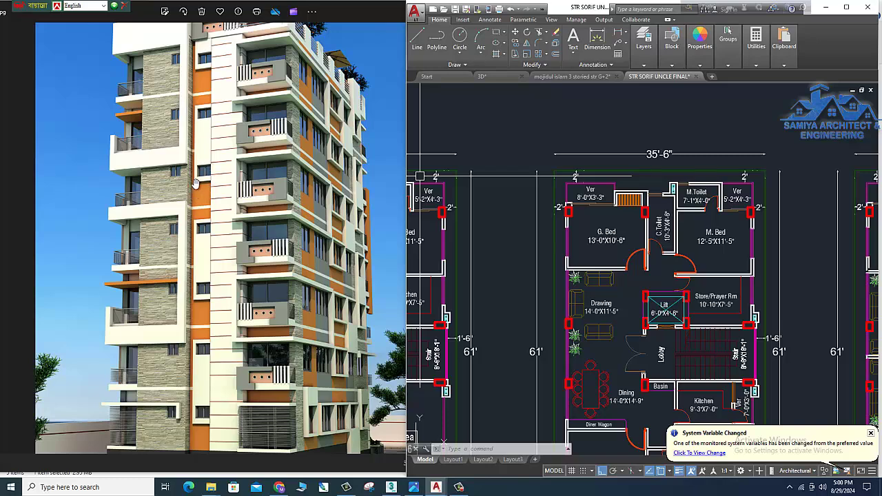
{"action": "scroll", "coordinate": [196, 184], "scroll_direction": "down", "scroll_amount": 2}
{"action": "scroll", "coordinate": [541, 261], "scroll_direction": "down", "scroll_amount": 2}
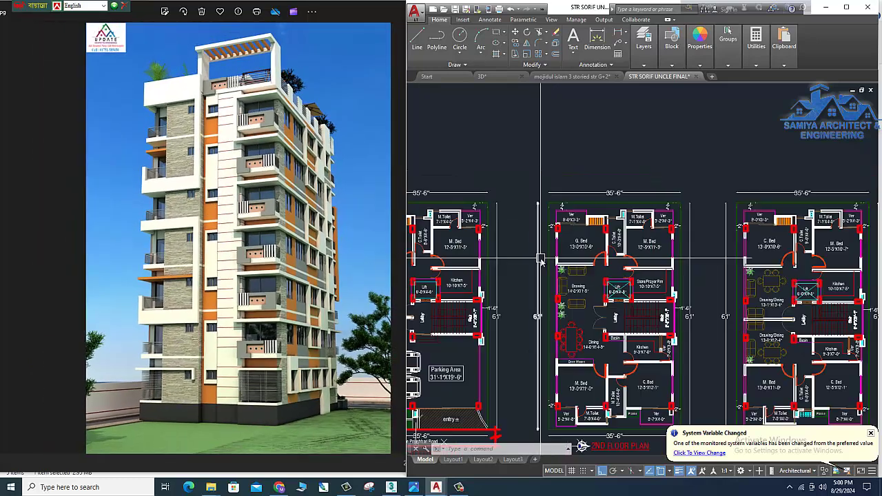
{"action": "scroll", "coordinate": [300, 128], "scroll_direction": "up", "scroll_amount": 2}
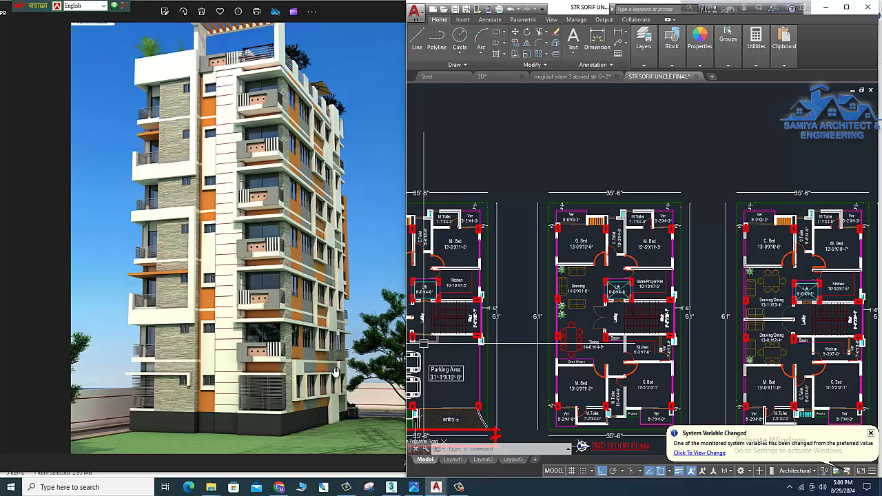
{"action": "scroll", "coordinate": [534, 262], "scroll_direction": "down", "scroll_amount": 2}
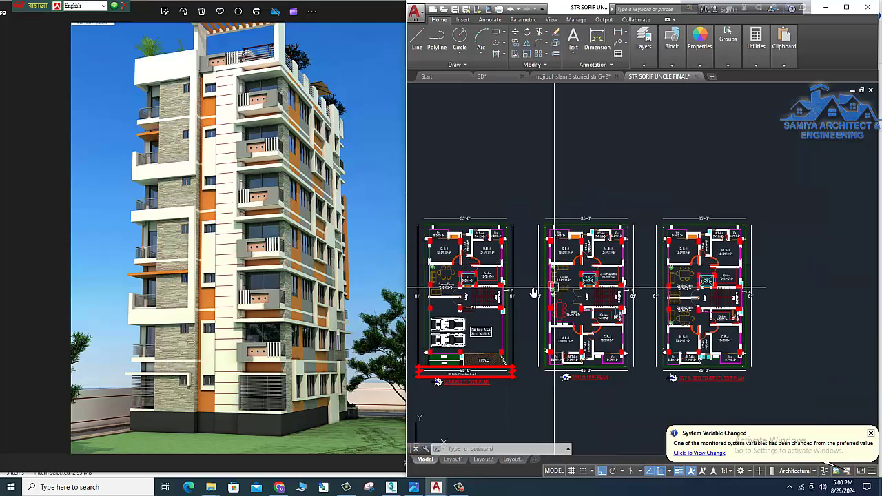
{"action": "scroll", "coordinate": [342, 273], "scroll_direction": "down", "scroll_amount": 1}
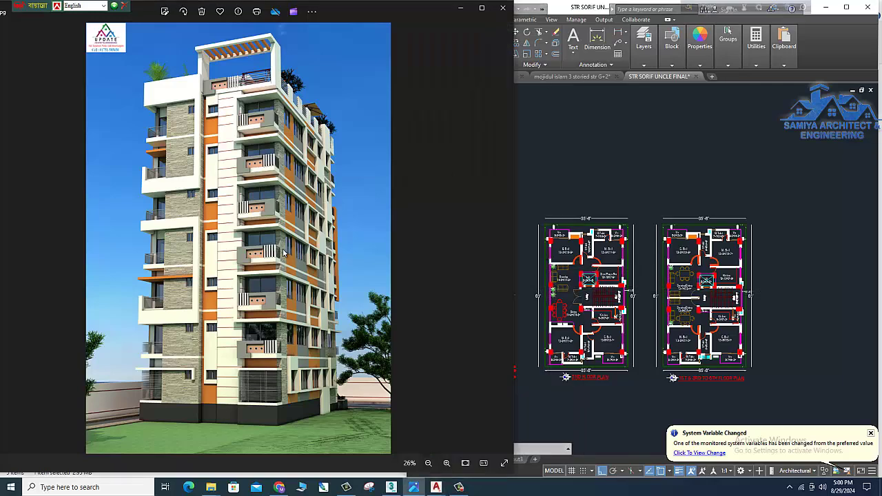
Pan the aerial rooftop terrace render and zoom out to 26% to show the street.
{"action": "scroll", "coordinate": [283, 252], "scroll_direction": "down", "scroll_amount": 1}
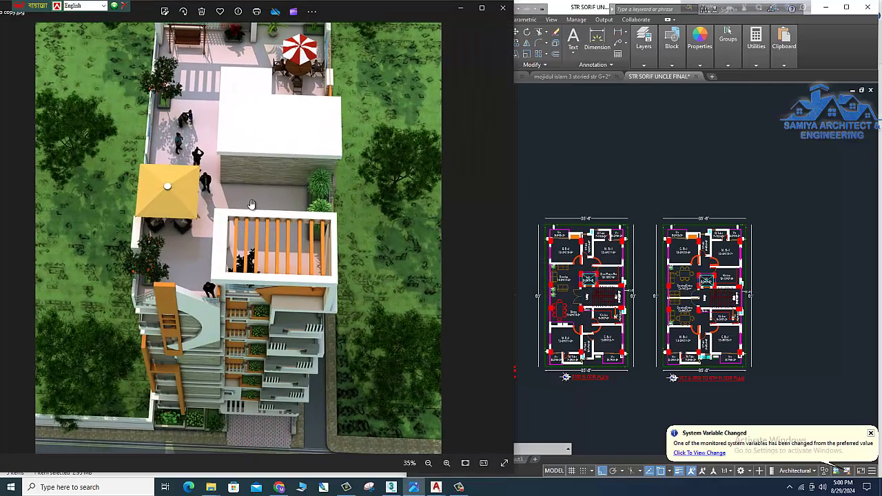
{"action": "left_click_drag", "start_coordinate": [252, 204], "coordinate": [273, 242]}
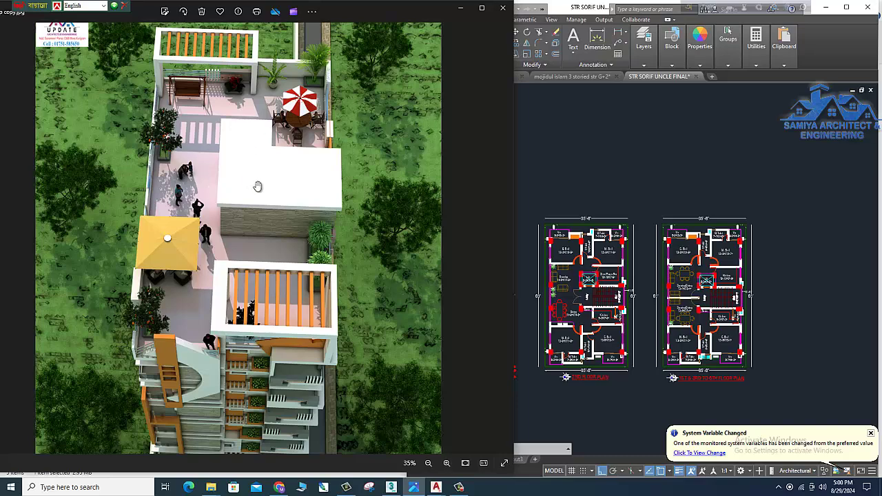
{"action": "scroll", "coordinate": [229, 187], "scroll_direction": "down", "scroll_amount": 1}
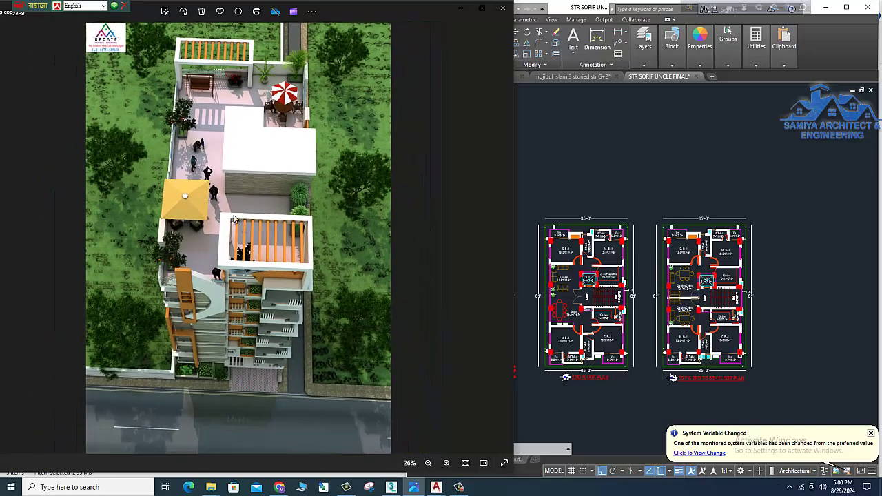
{"action": "scroll", "coordinate": [234, 207], "scroll_direction": "down", "scroll_amount": 1}
{"action": "scroll", "coordinate": [638, 283], "scroll_direction": "down", "scroll_amount": 2}
Zoom the AutoCAD drawing in and out over the floor plans.
{"action": "left_click", "coordinate": [626, 288]}
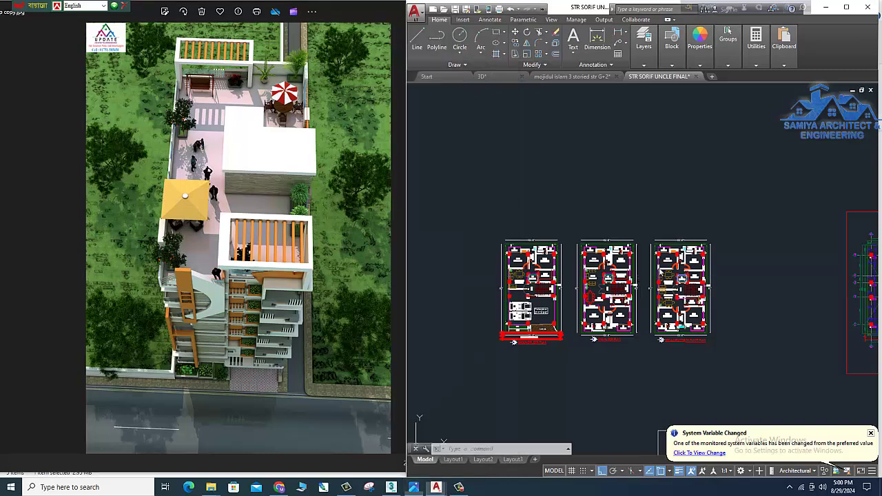
{"action": "scroll", "coordinate": [603, 293], "scroll_direction": "up", "scroll_amount": 4}
{"action": "scroll", "coordinate": [598, 289], "scroll_direction": "down", "scroll_amount": 5}
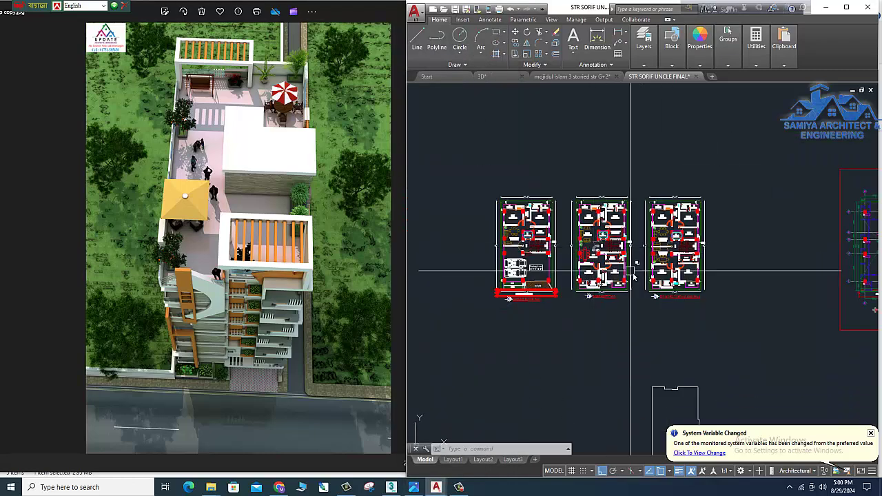
{"action": "scroll", "coordinate": [590, 262], "scroll_direction": "up", "scroll_amount": 2}
{"action": "scroll", "coordinate": [592, 260], "scroll_direction": "up", "scroll_amount": 2}
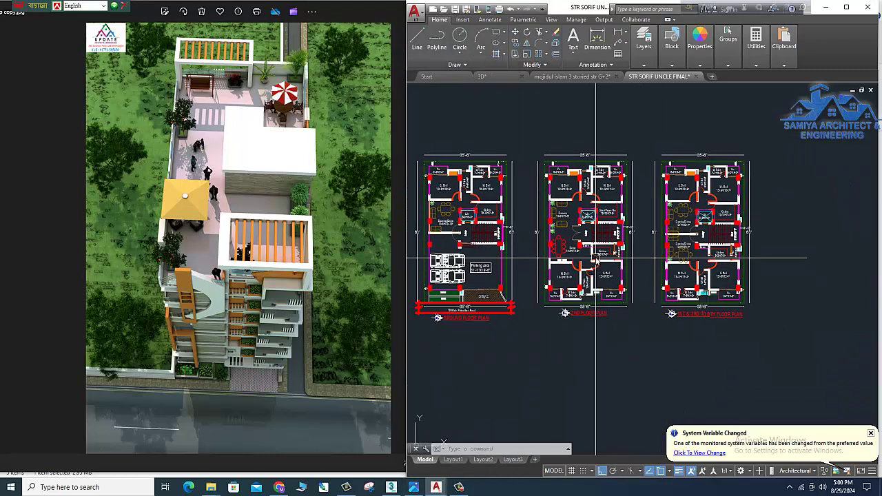
{"action": "scroll", "coordinate": [620, 265], "scroll_direction": "down", "scroll_amount": 2}
Zoom out over the whole drawing to see the sheets beyond the plans.
{"action": "middle_click_drag", "start_coordinate": [827, 272], "coordinate": [743, 275]}
{"action": "scroll", "coordinate": [743, 276], "scroll_direction": "down", "scroll_amount": 2}
{"action": "scroll", "coordinate": [742, 262], "scroll_direction": "down", "scroll_amount": 2}
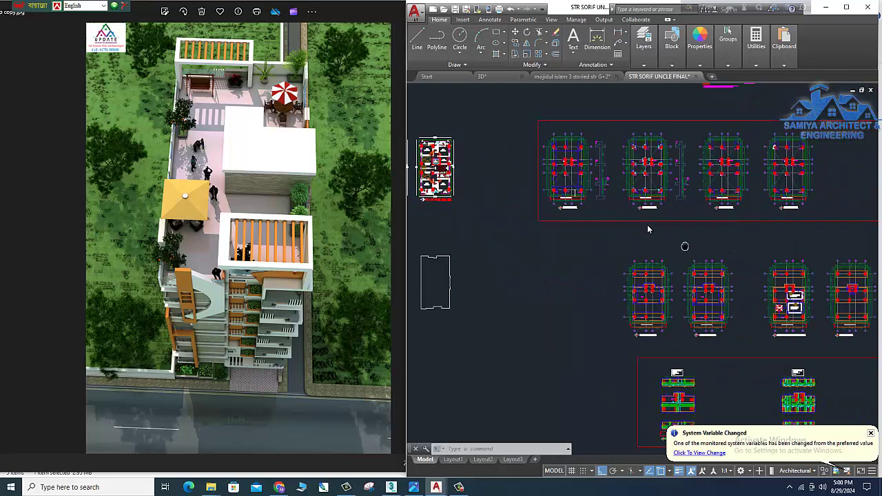
{"action": "scroll", "coordinate": [743, 241], "scroll_direction": "down", "scroll_amount": 2}
{"action": "scroll", "coordinate": [743, 234], "scroll_direction": "down", "scroll_amount": 2}
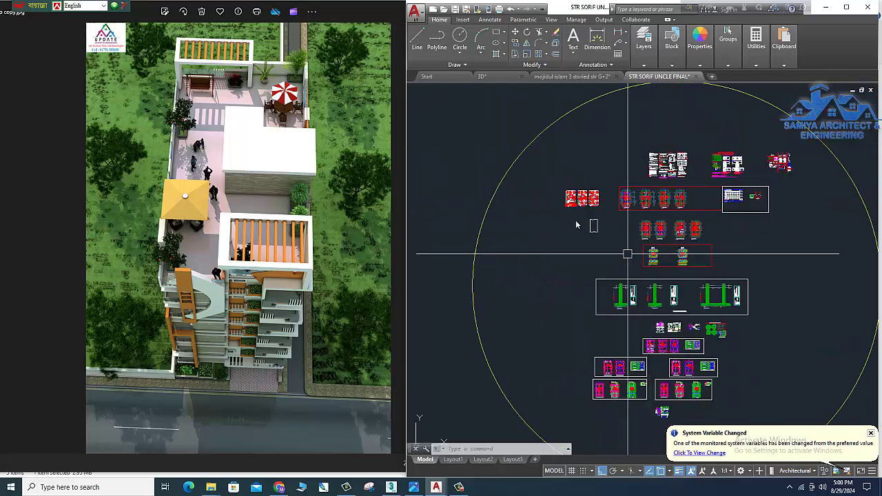
{"action": "scroll", "coordinate": [575, 199], "scroll_direction": "up", "scroll_amount": 3}
{"action": "scroll", "coordinate": [578, 199], "scroll_direction": "up", "scroll_amount": 2}
Recentre the ground, 2nd and 1st & 3rd to 6th floor plans side by side.
{"action": "middle_click_drag", "start_coordinate": [578, 200], "coordinate": [609, 278]}
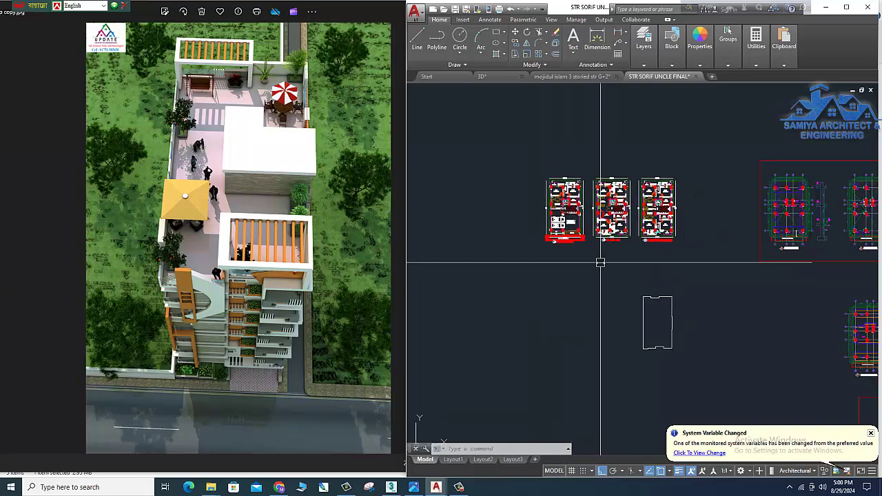
{"action": "scroll", "coordinate": [600, 262], "scroll_direction": "up", "scroll_amount": 4}
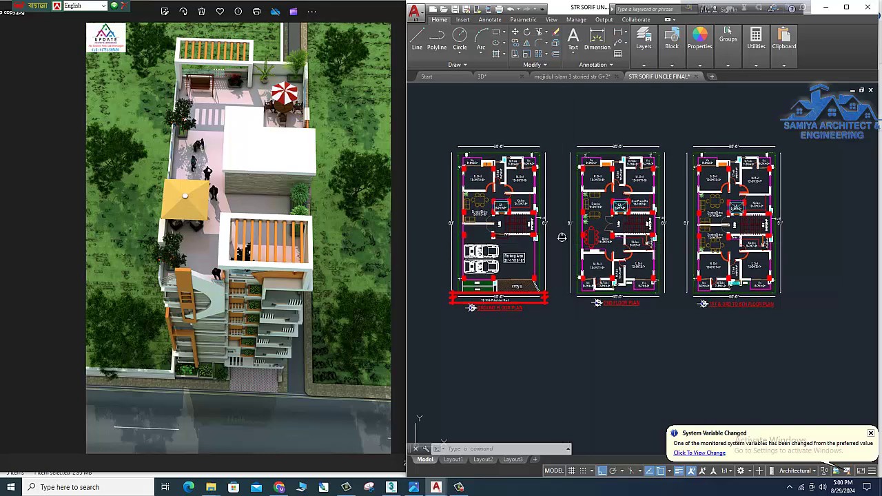
{"action": "middle_click_drag", "start_coordinate": [568, 239], "coordinate": [566, 243]}
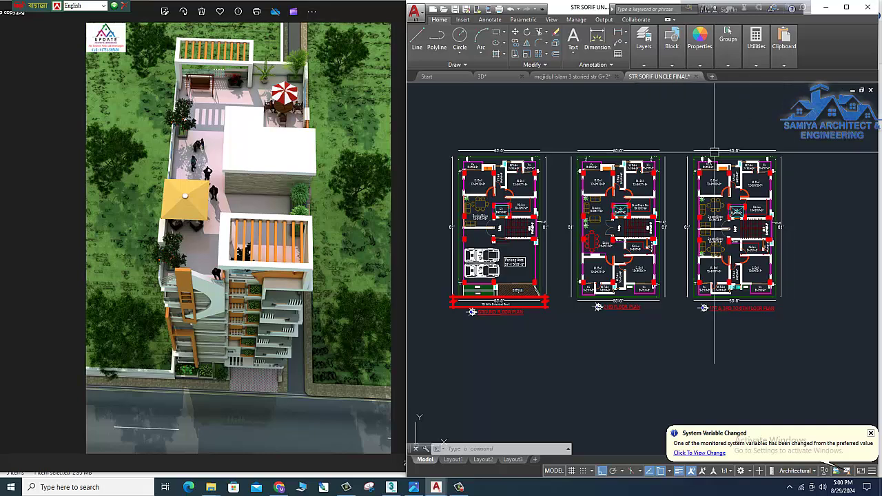
{"action": "middle_click_drag", "start_coordinate": [628, 190], "coordinate": [629, 195]}
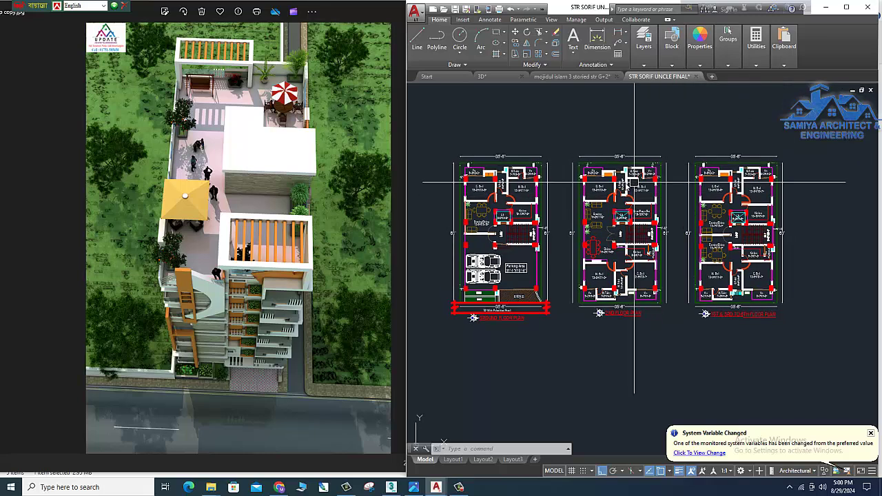